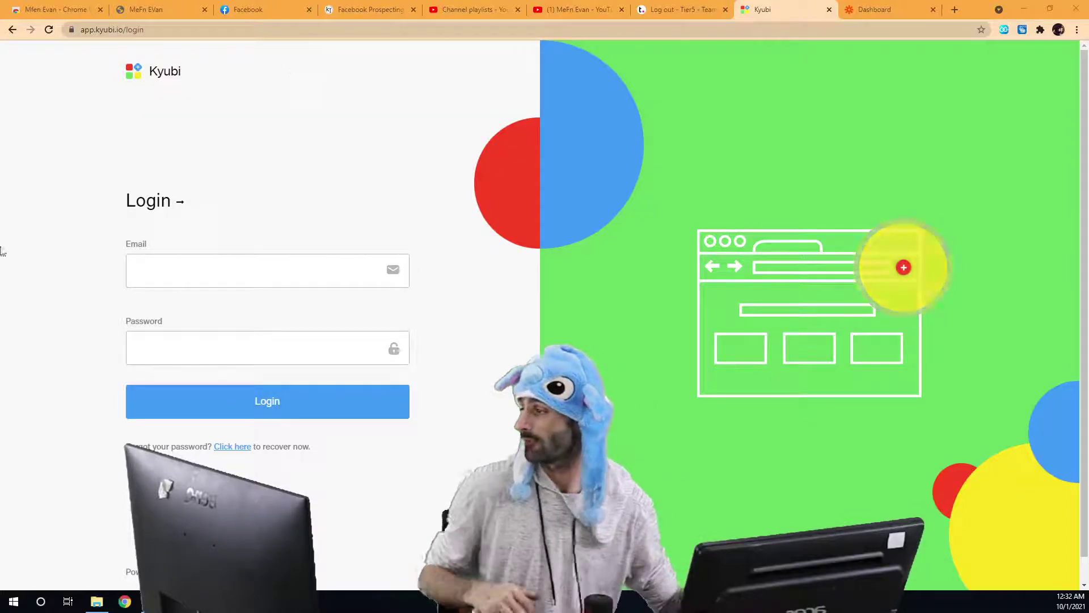
Log in to Kyubi with the partner account's email and password.
left_click(202, 280)
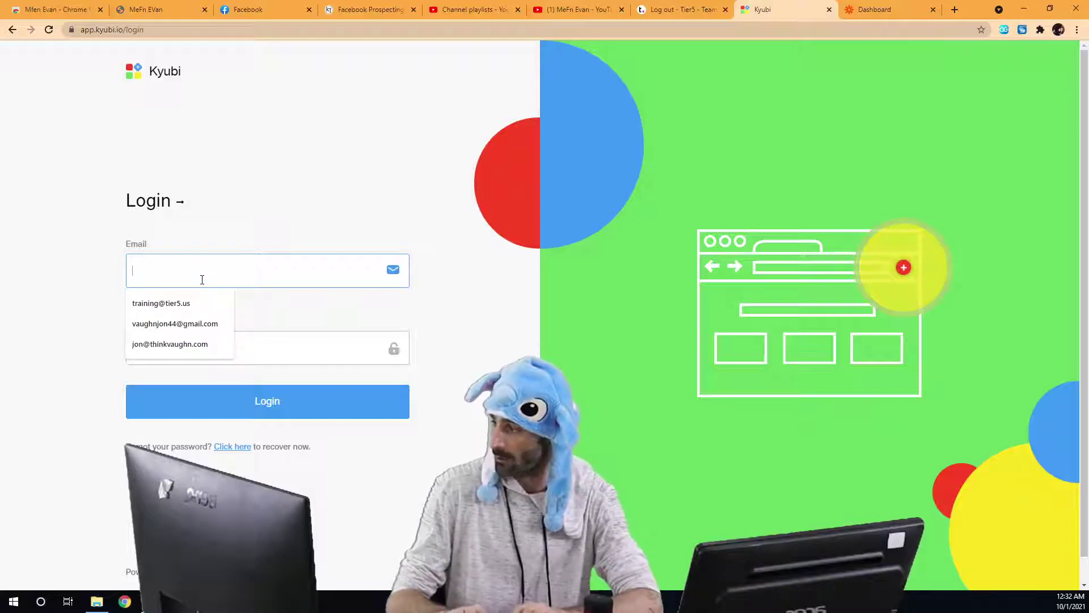
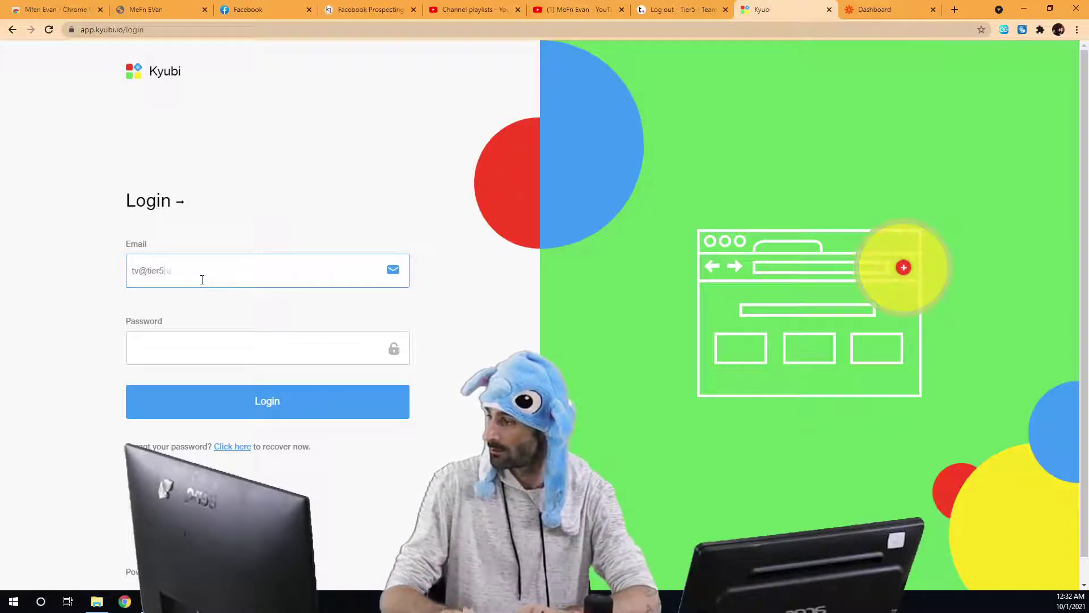
key("Tab")
type("****")
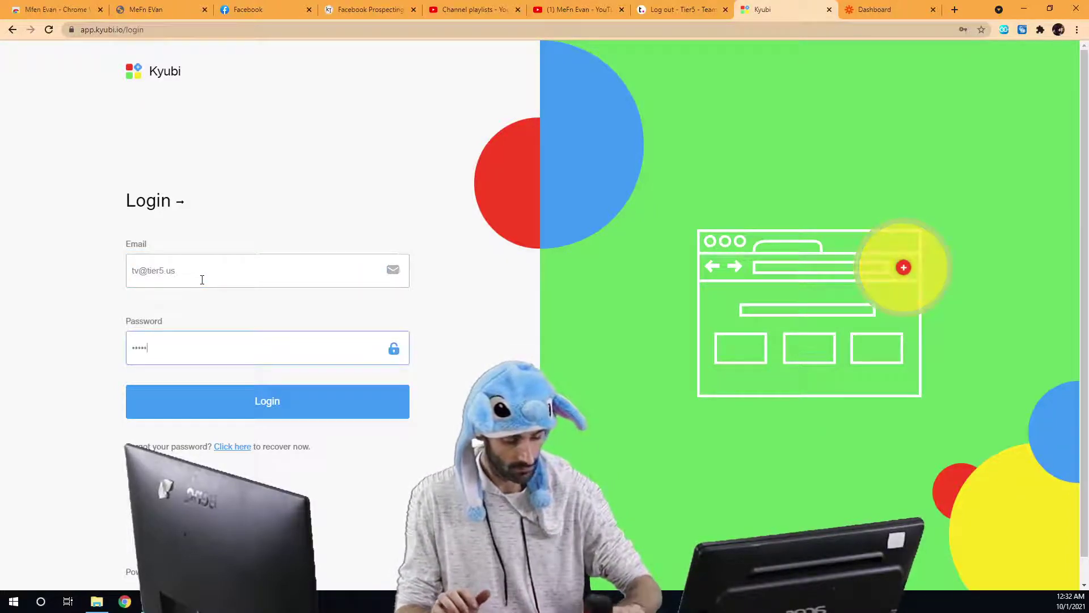
type("**")
key("Return")
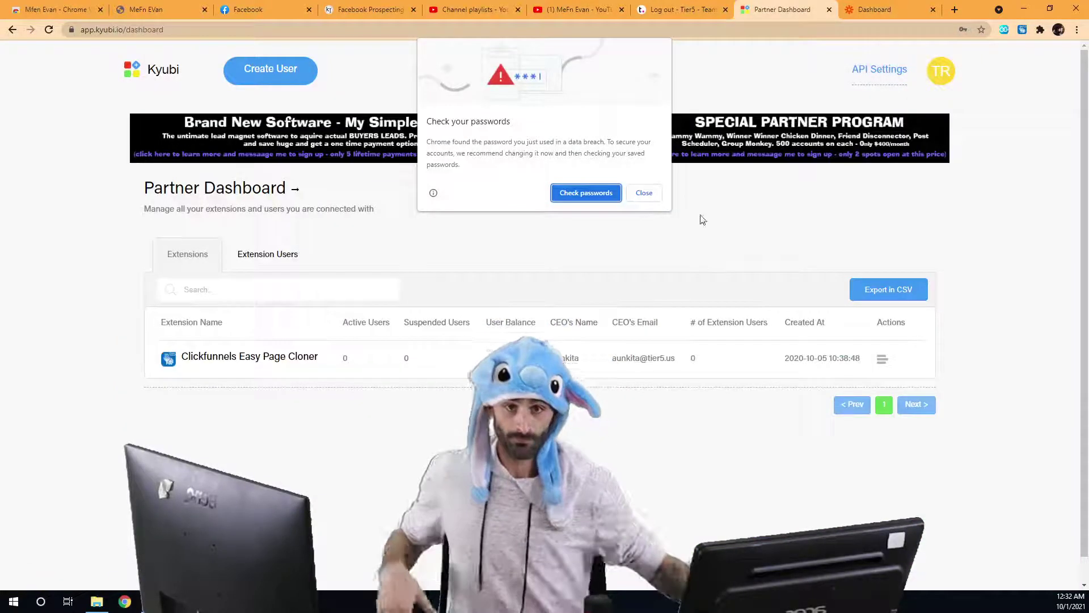
Dismiss the browser's password breach warning and decline saving the password.
left_click(644, 193)
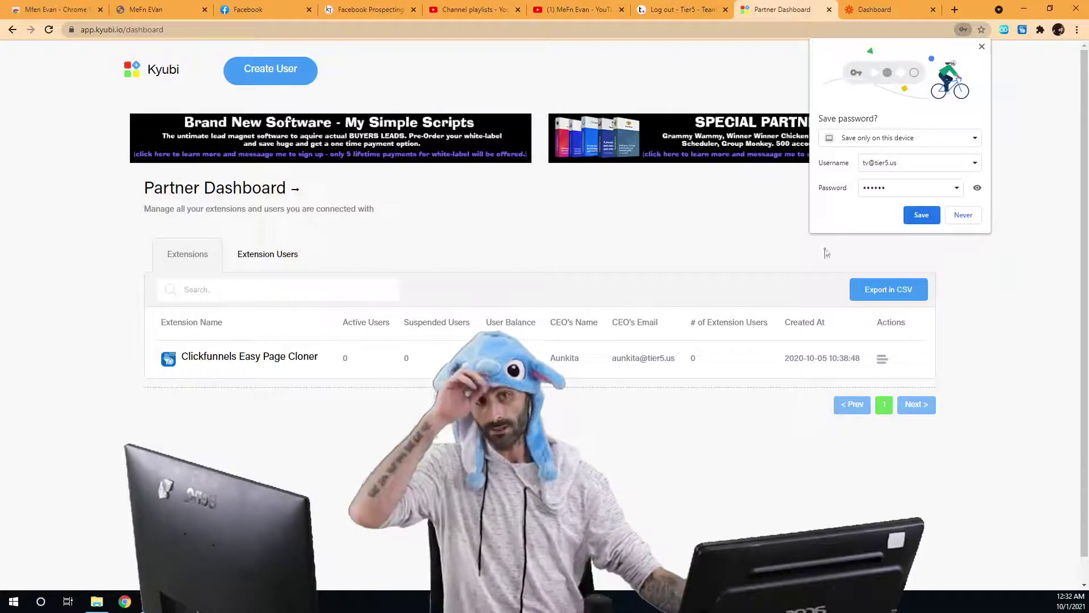
left_click(958, 221)
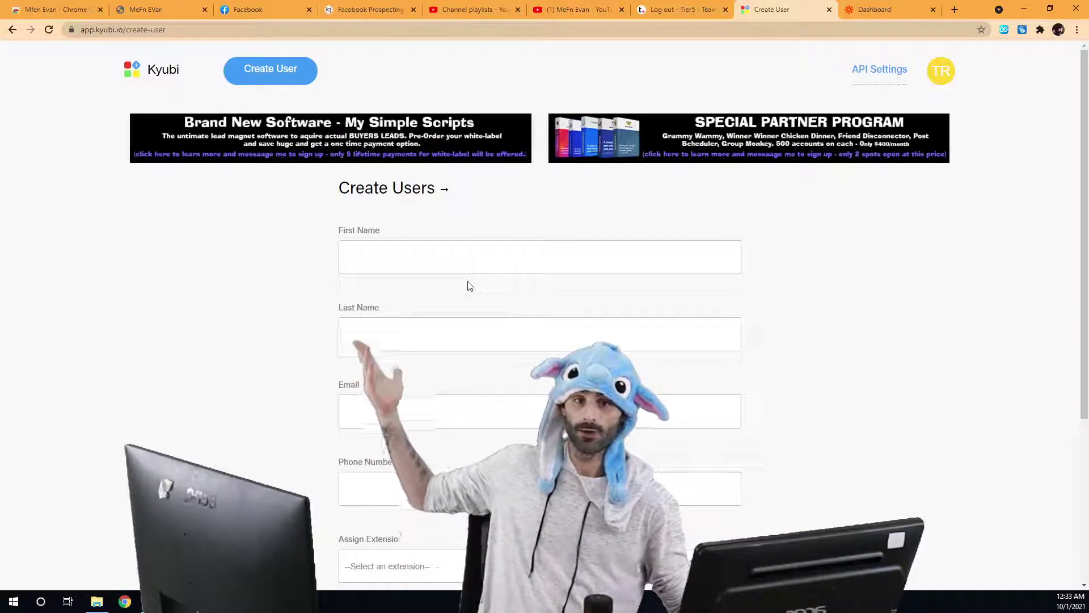
scroll(465, 288, "down", 4)
Enter the test user's email address in the Create Users form's Email field.
scroll(465, 288, "up", 3)
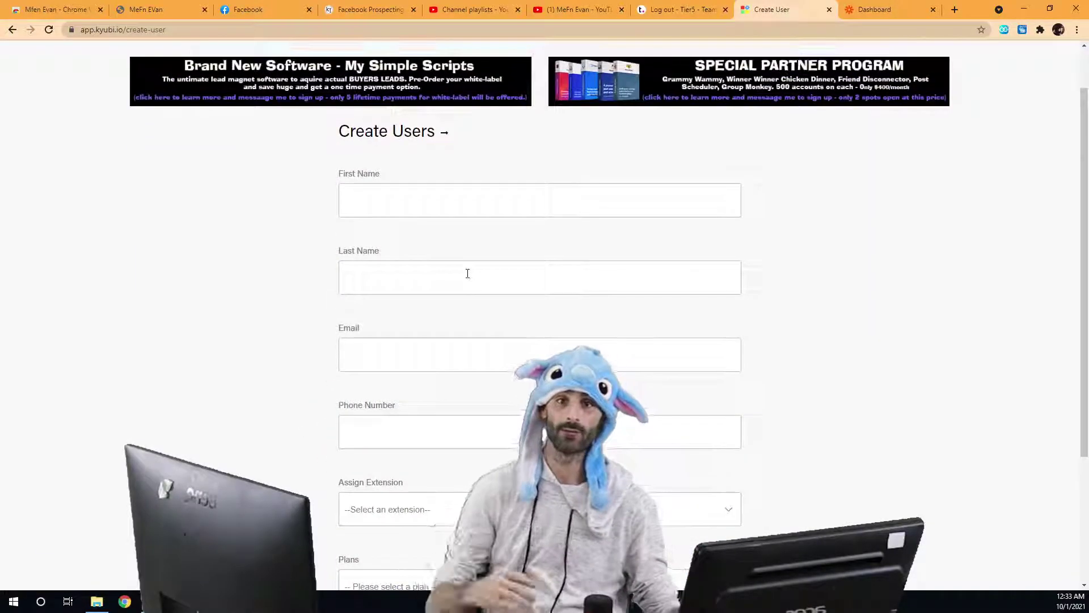
scroll(450, 261, "down", 1)
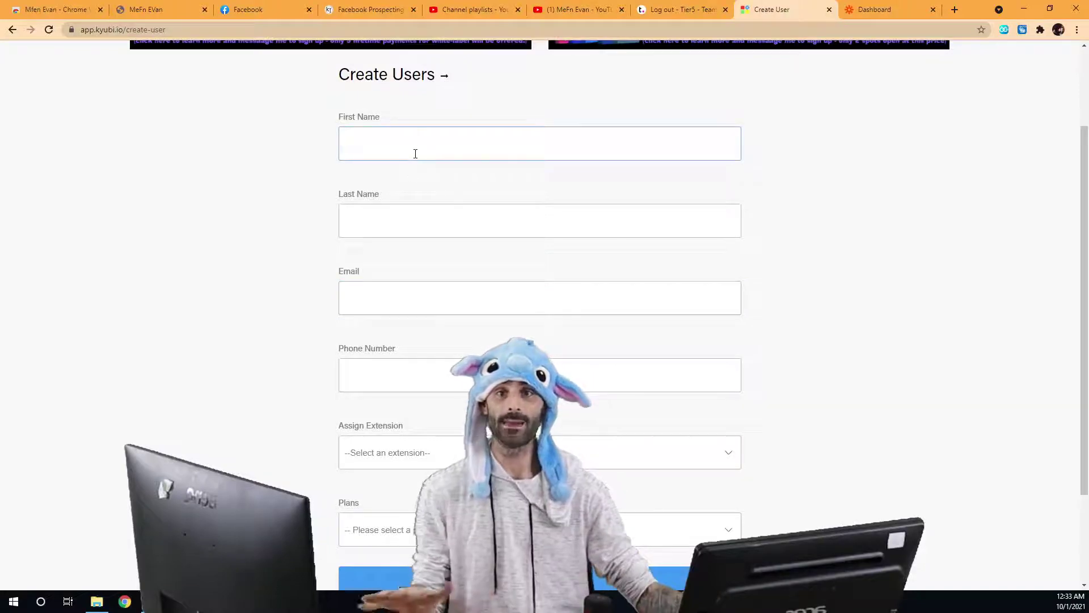
left_click(396, 275)
scroll(396, 275, "down", 1)
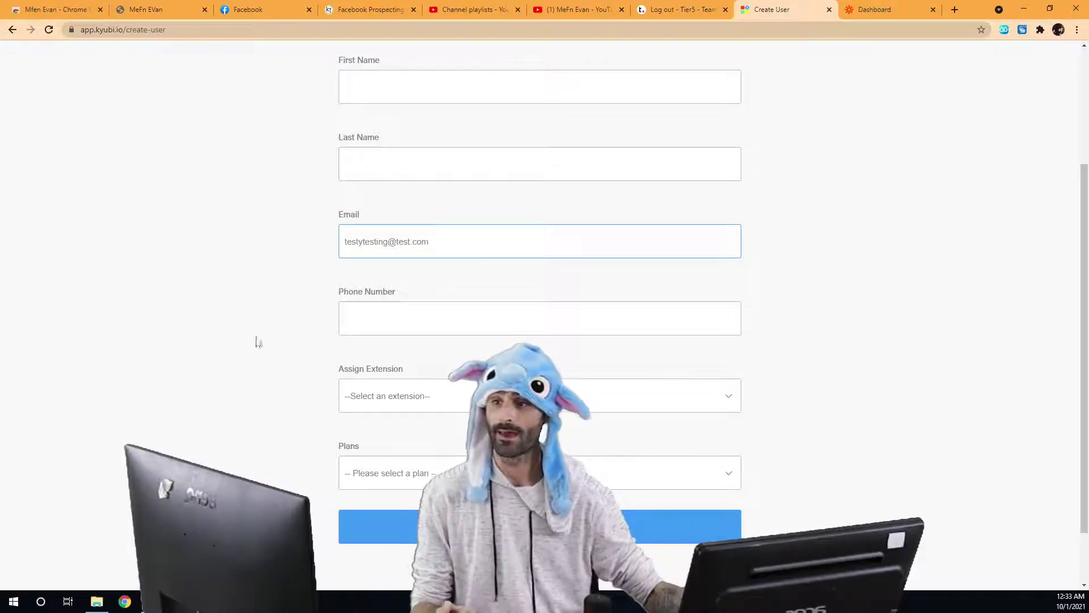
scroll(418, 322, "down", 1)
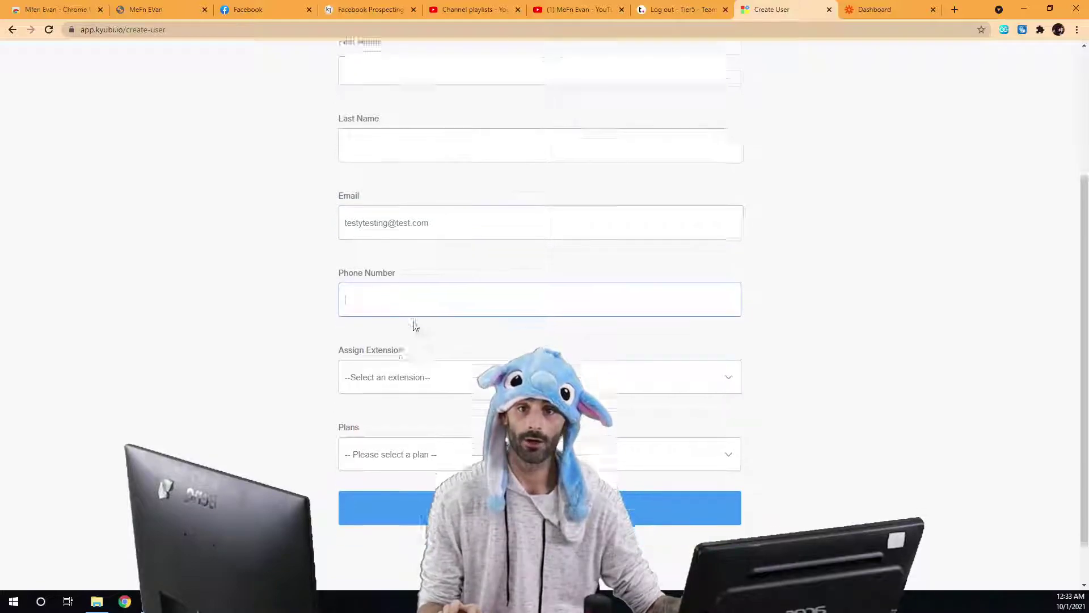
left_click(445, 328)
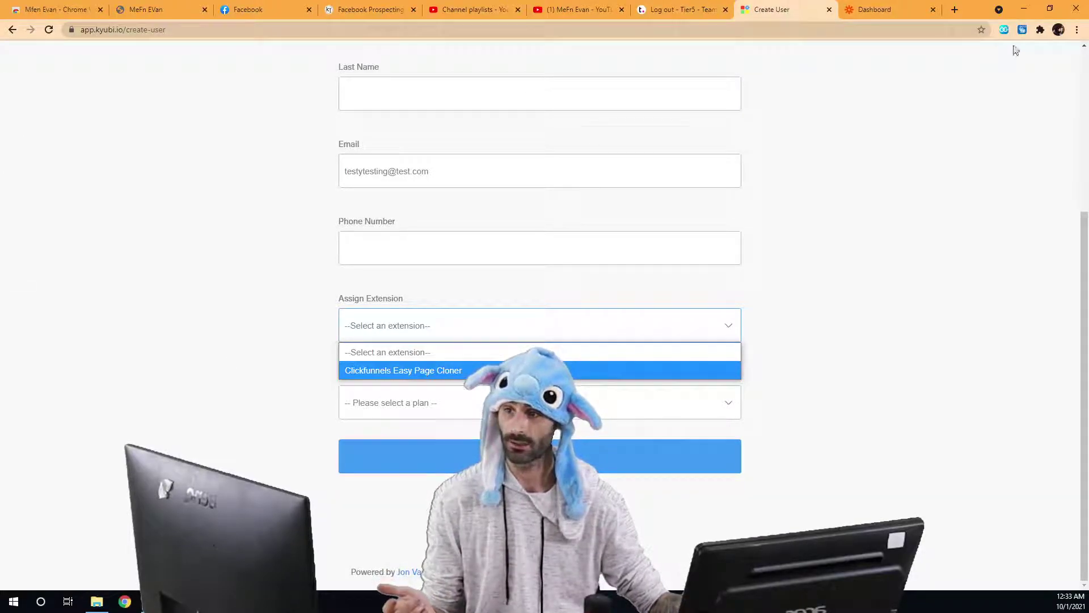
Log out of the Easy CF Page Cloner browser extension.
left_click(1022, 30)
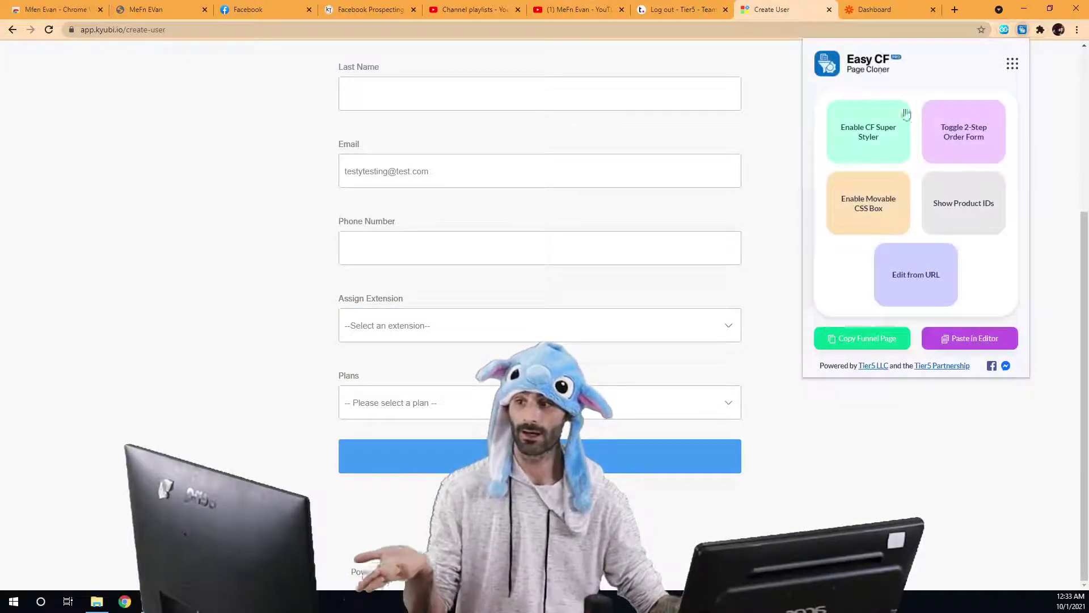
left_click(1013, 66)
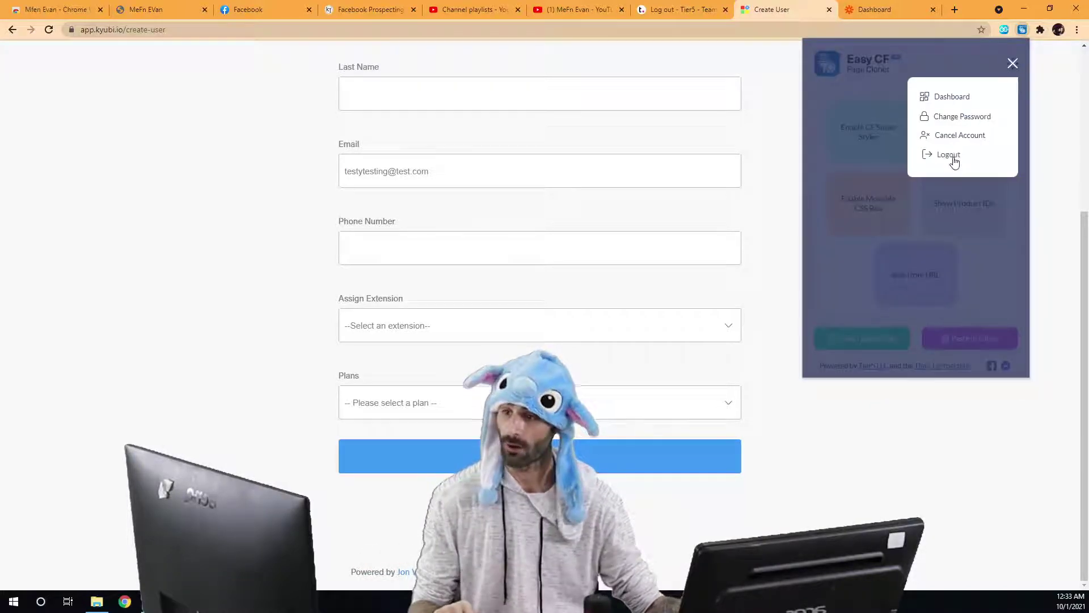
left_click(955, 162)
left_click(824, 445)
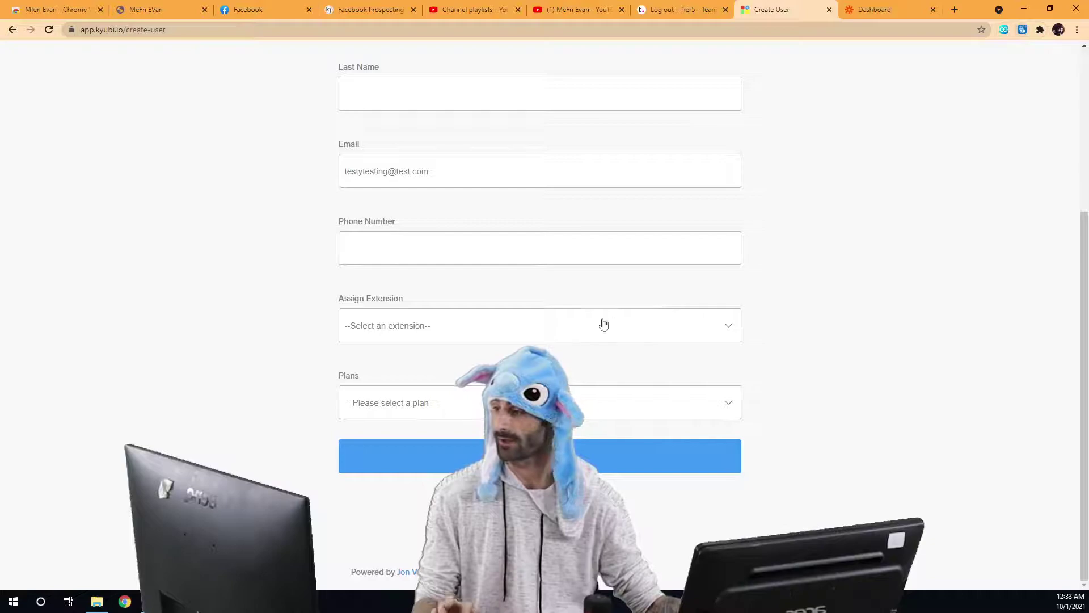
Assign Clickfunnels Easy Page Cloner to the new user and confirm the extension is logged out.
left_click(445, 326)
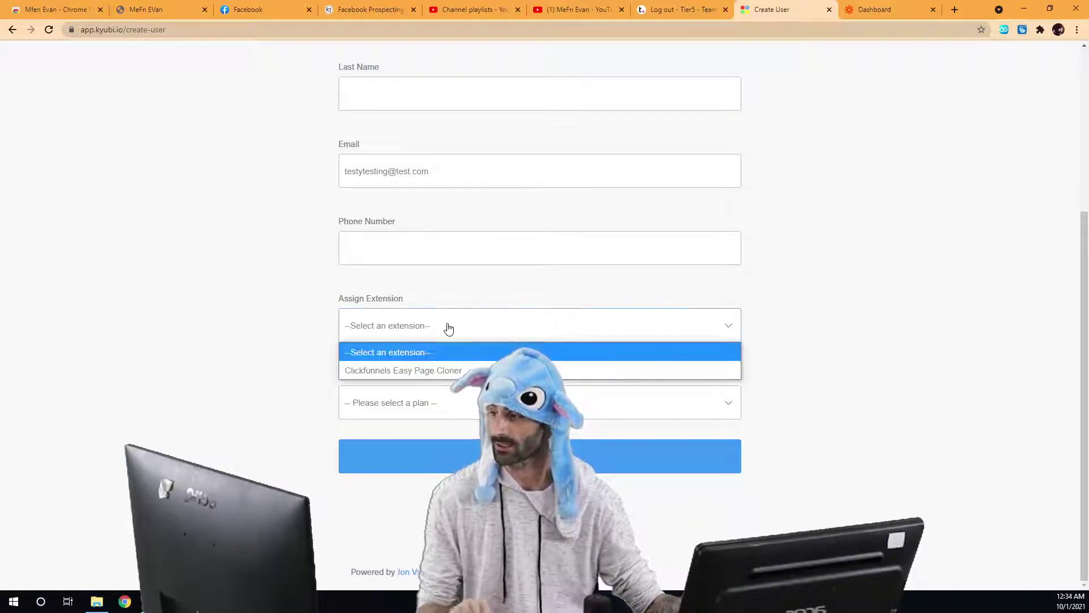
left_click(404, 370)
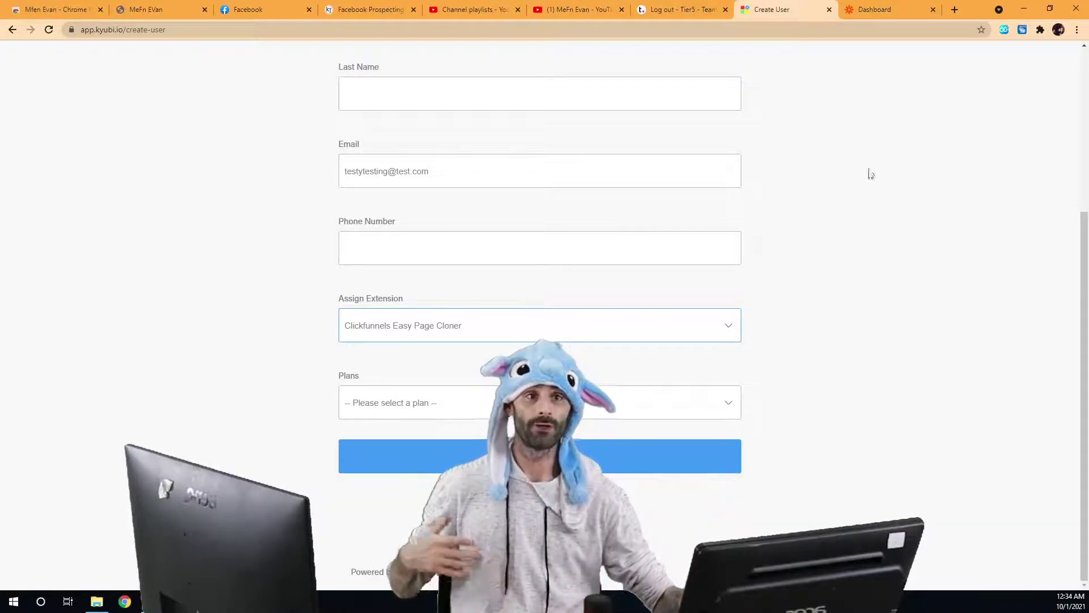
left_click(1022, 30)
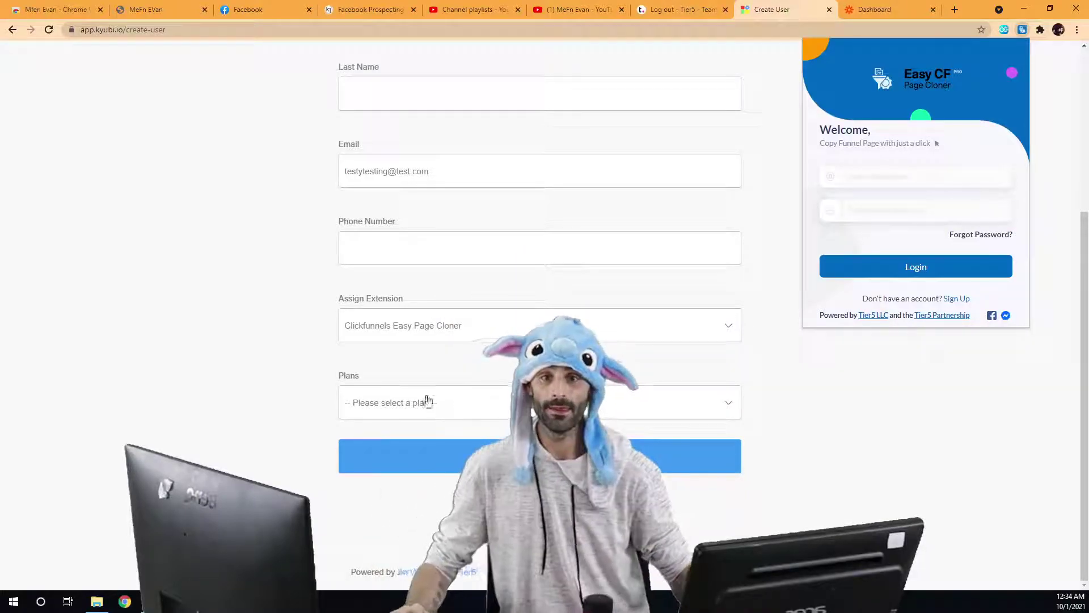
Open the Plans dropdown to show the Basic and Platinum options.
left_click(428, 400)
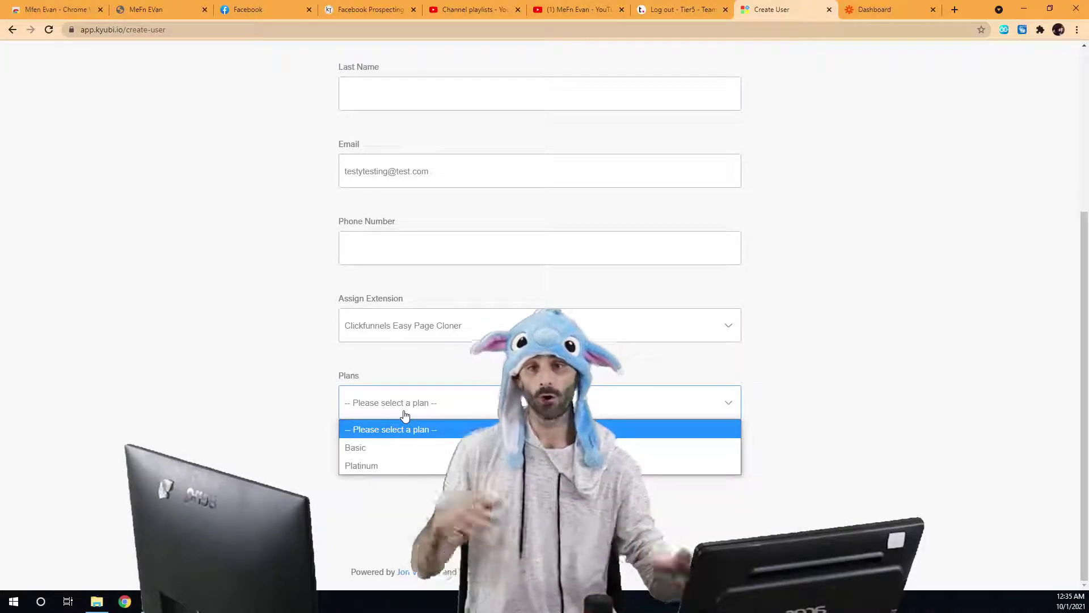
Put the new user on the Basic plan and submit the form to create them.
left_click(390, 447)
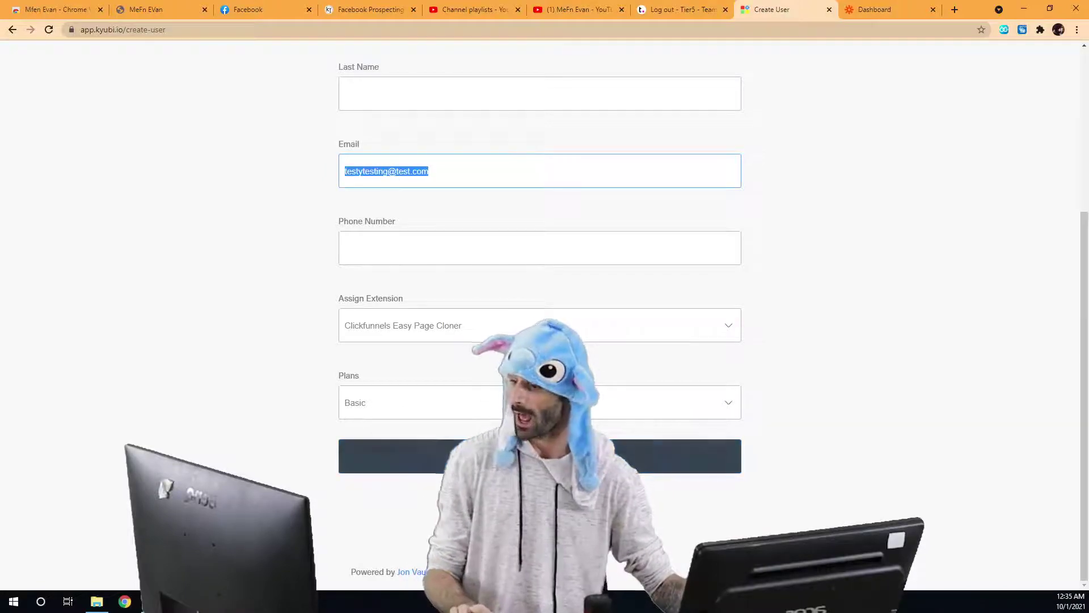
left_click(712, 456)
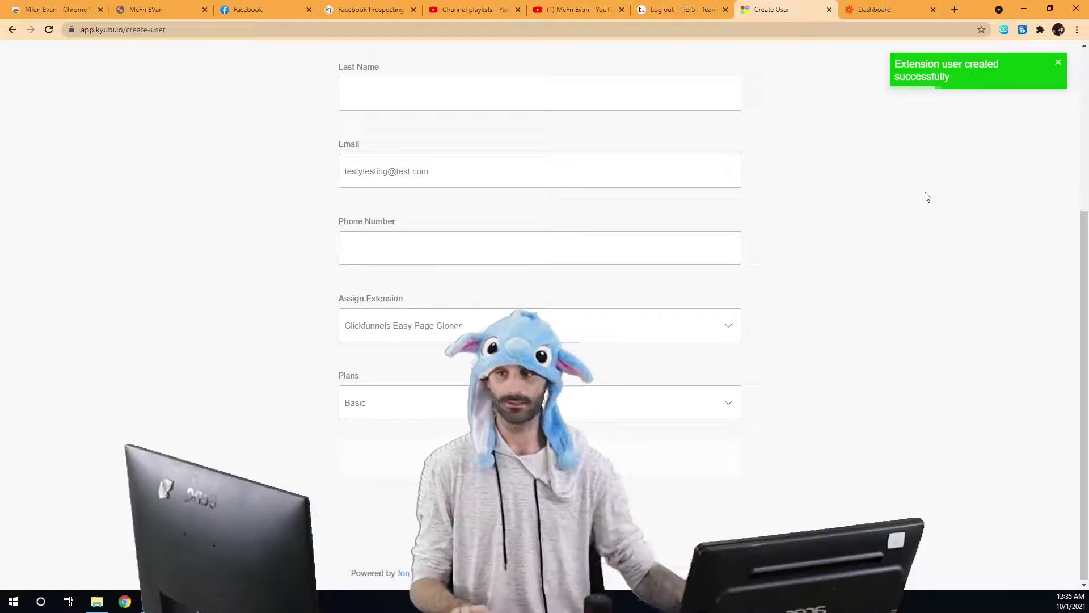
left_click(1023, 30)
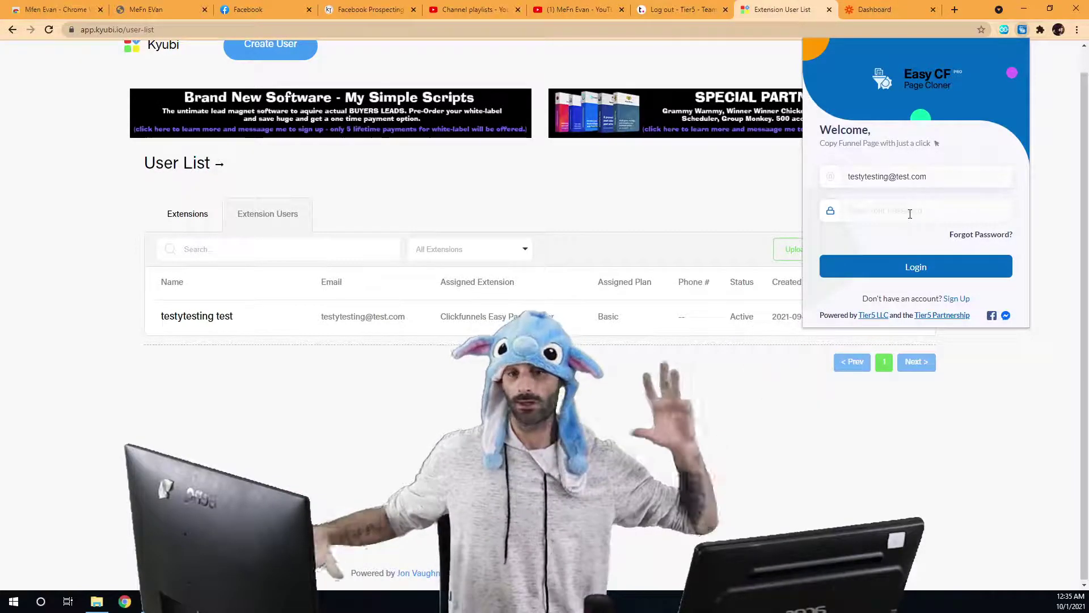
Focus the extension login's password field to sign in as the new test user.
left_click(910, 214)
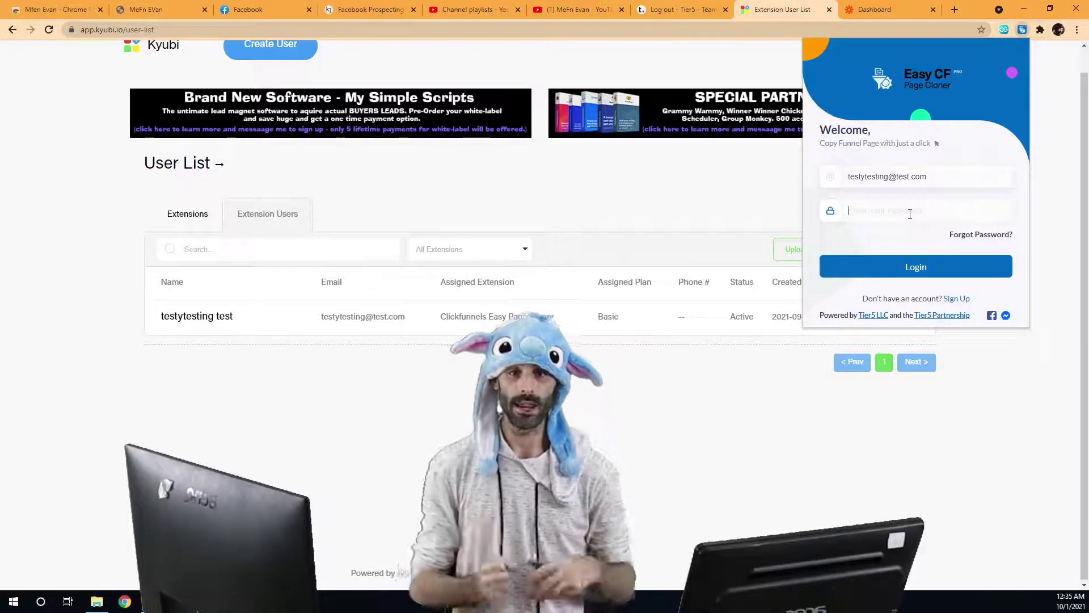
left_click(910, 214)
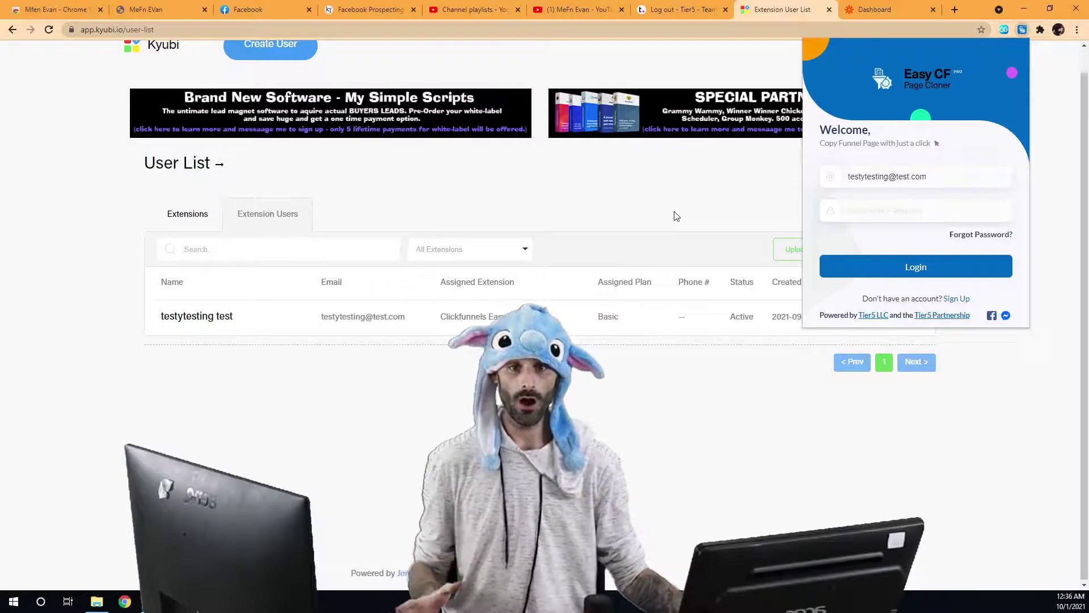
Open Clickfunnels Easy Page Cloner's details from the Partner Dashboard and view its Chrome Web Store listing.
left_click(187, 214)
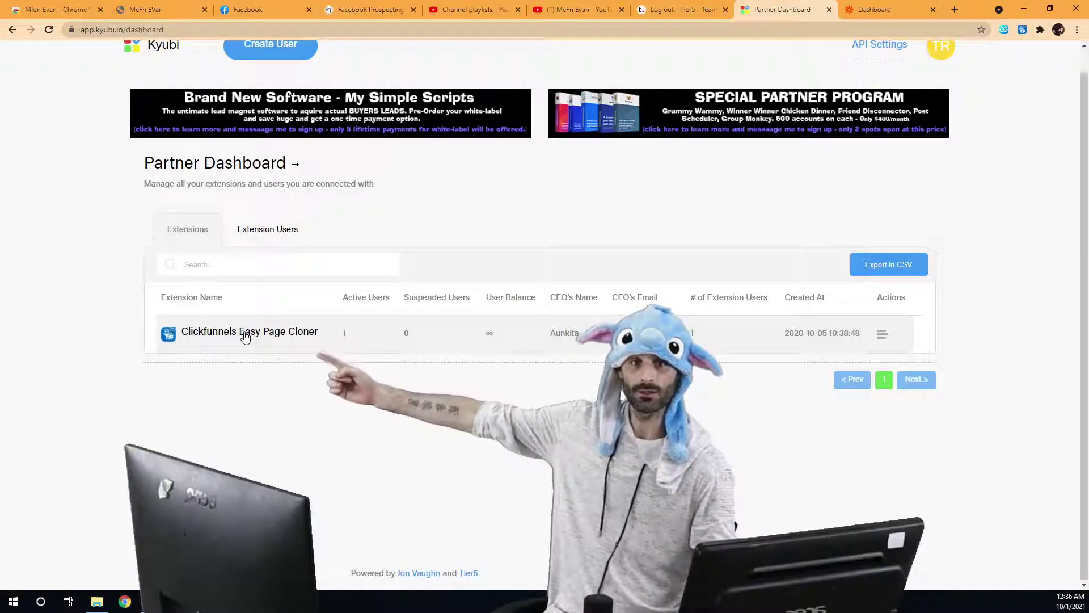
left_click(245, 336)
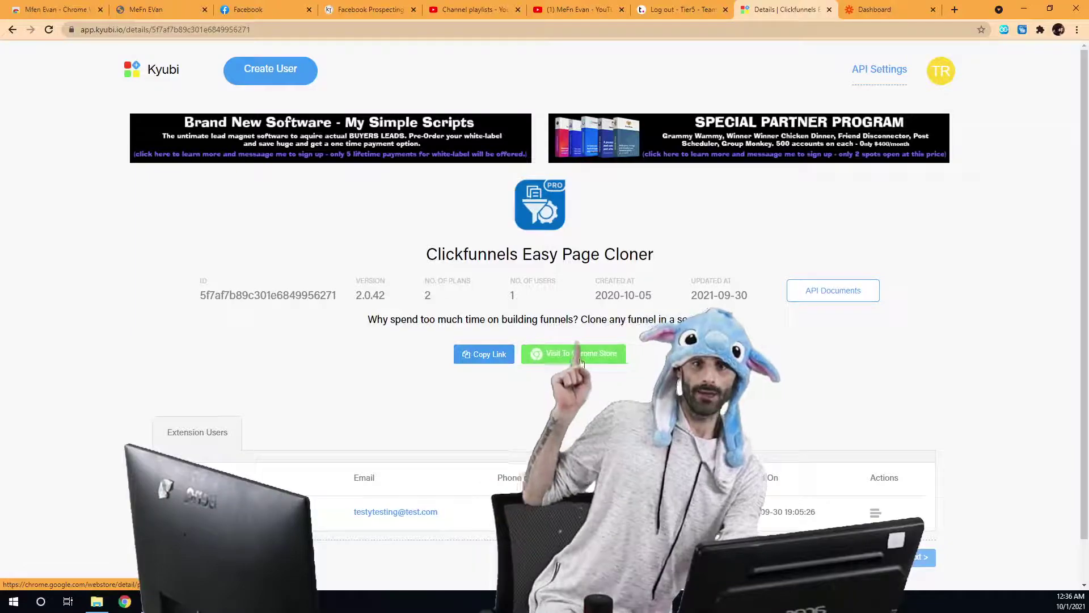
left_click(575, 360)
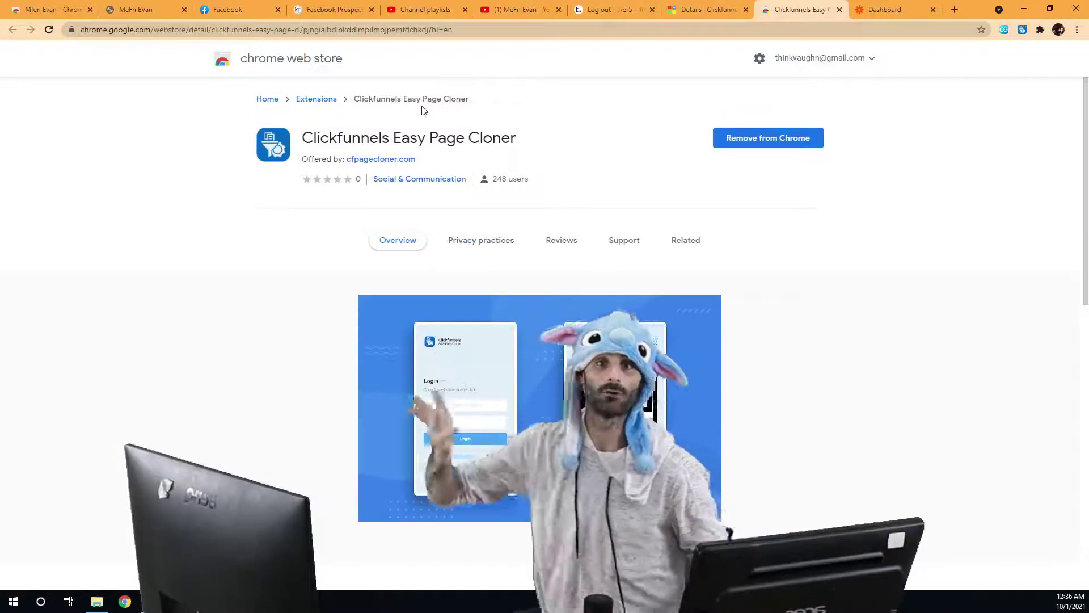
left_click(703, 10)
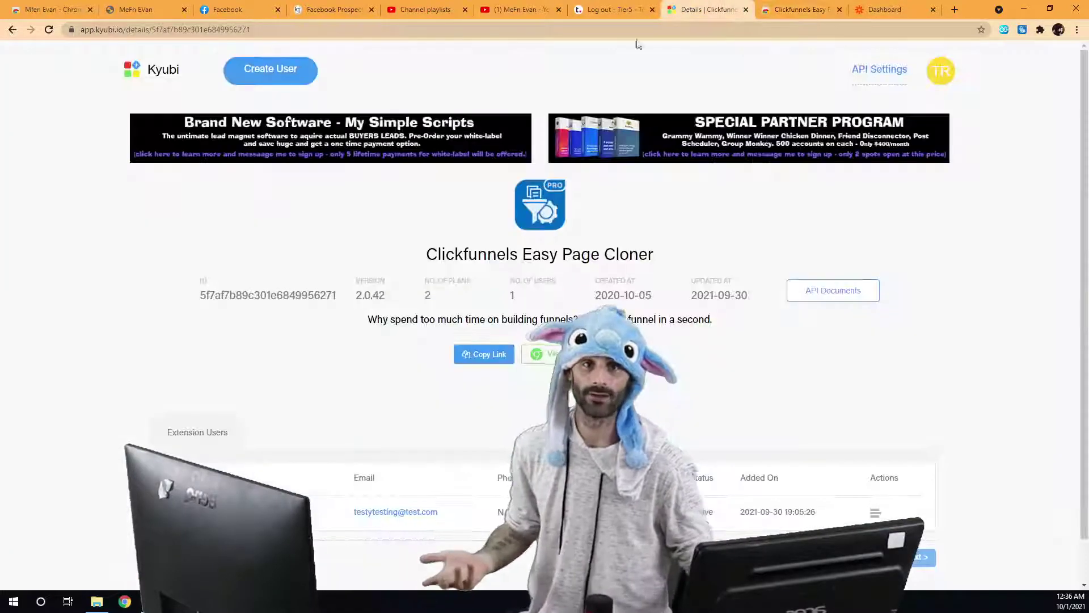
Paste the copied link into the extension login email, then select the test user's email in Extension Users.
left_click(481, 358)
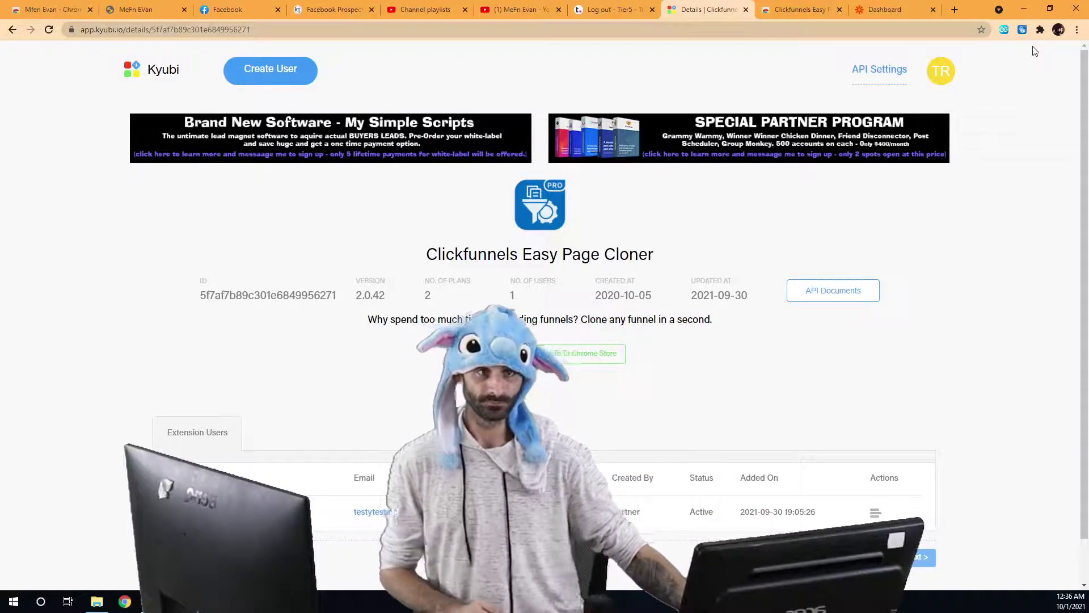
left_click(1022, 29)
left_click(905, 176)
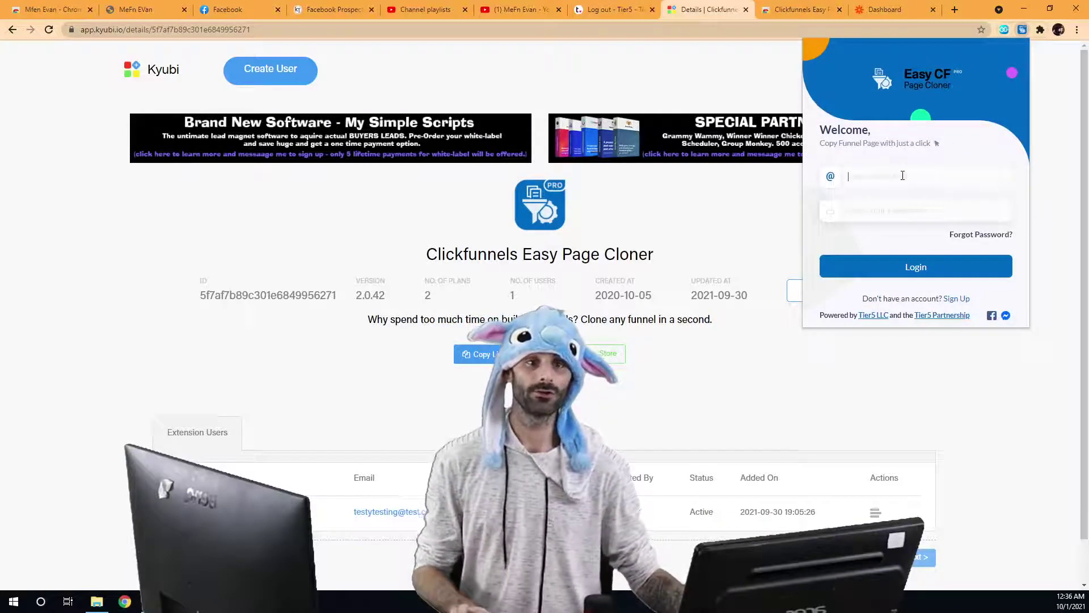
key("ctrl+v")
left_click(897, 210)
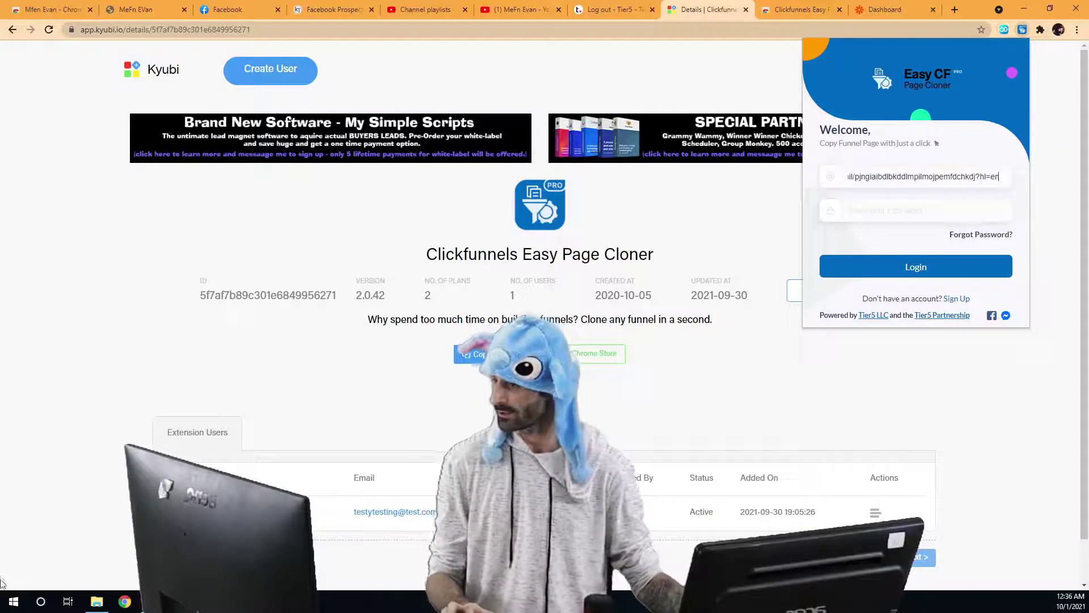
scroll(400, 444, "down", 2)
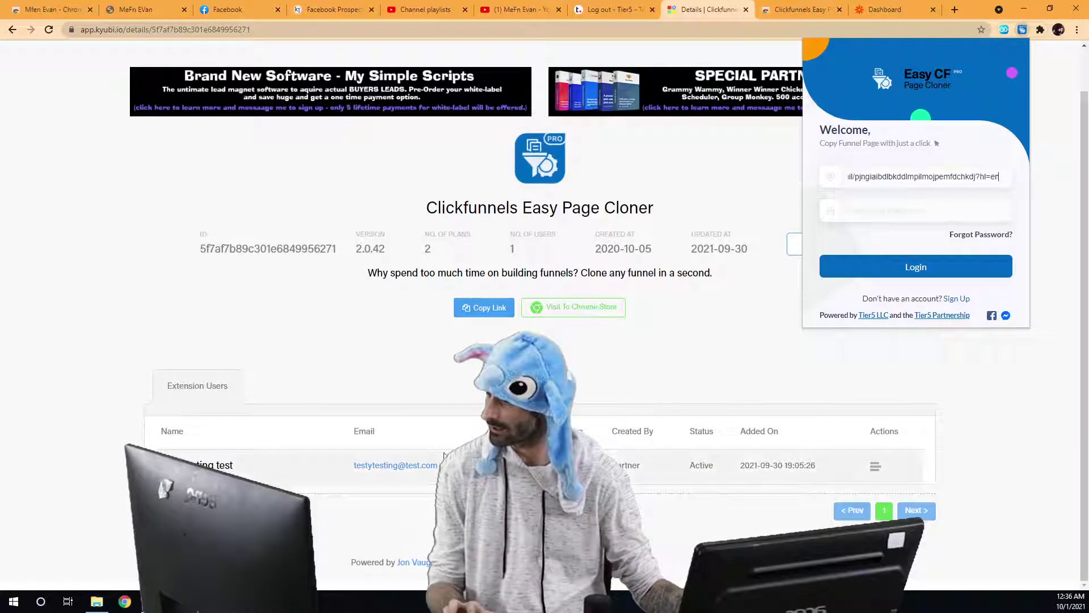
left_click_drag(438, 465, 366, 467)
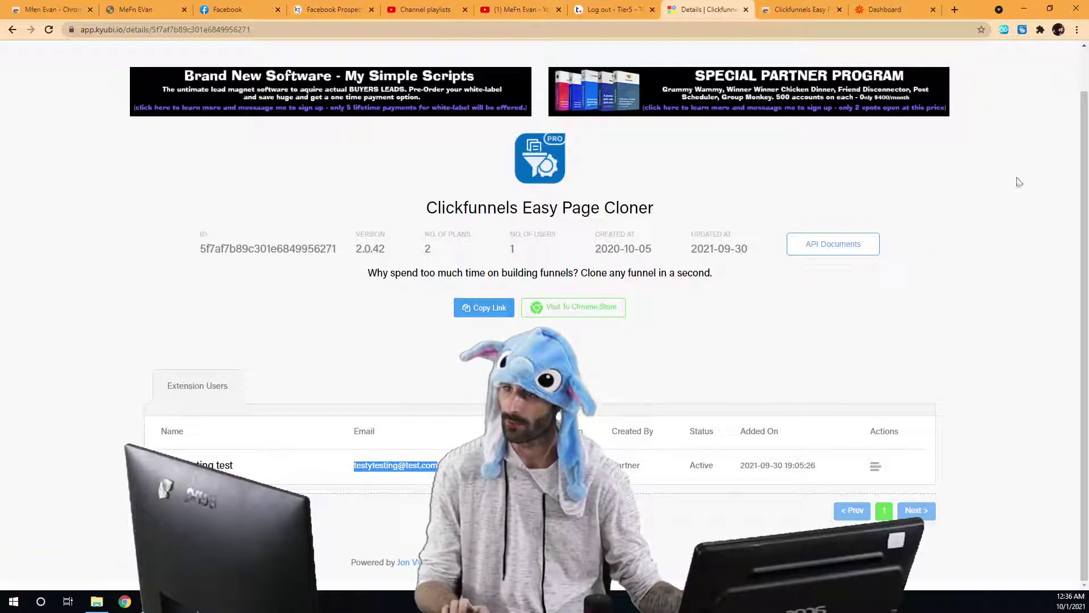
Log in to the extension as the test user and try enabling the Movable CSS Box feature.
left_click(1022, 29)
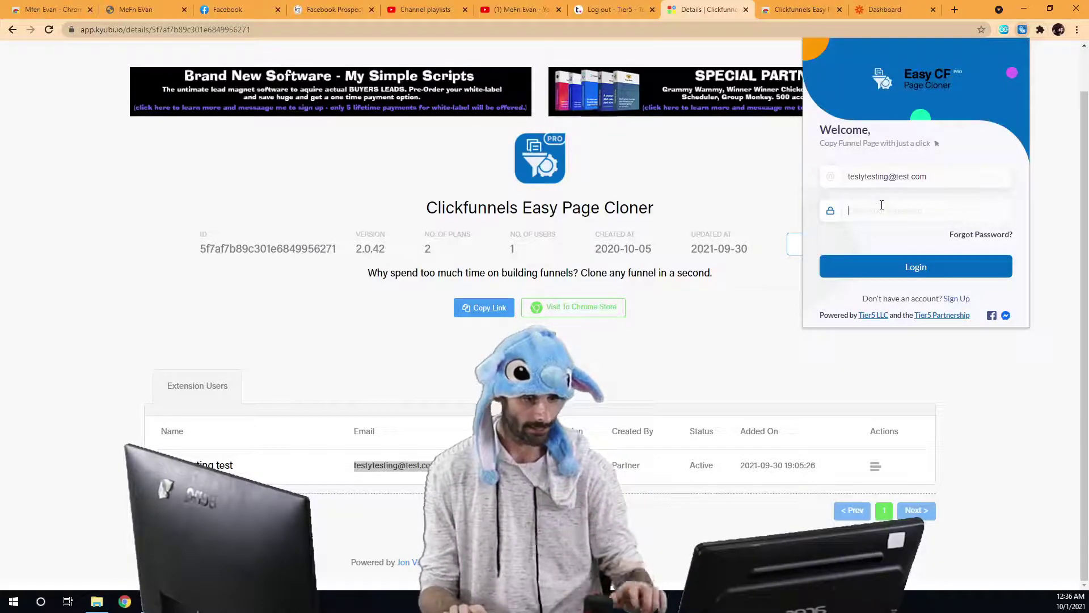
type("123456")
left_click(910, 267)
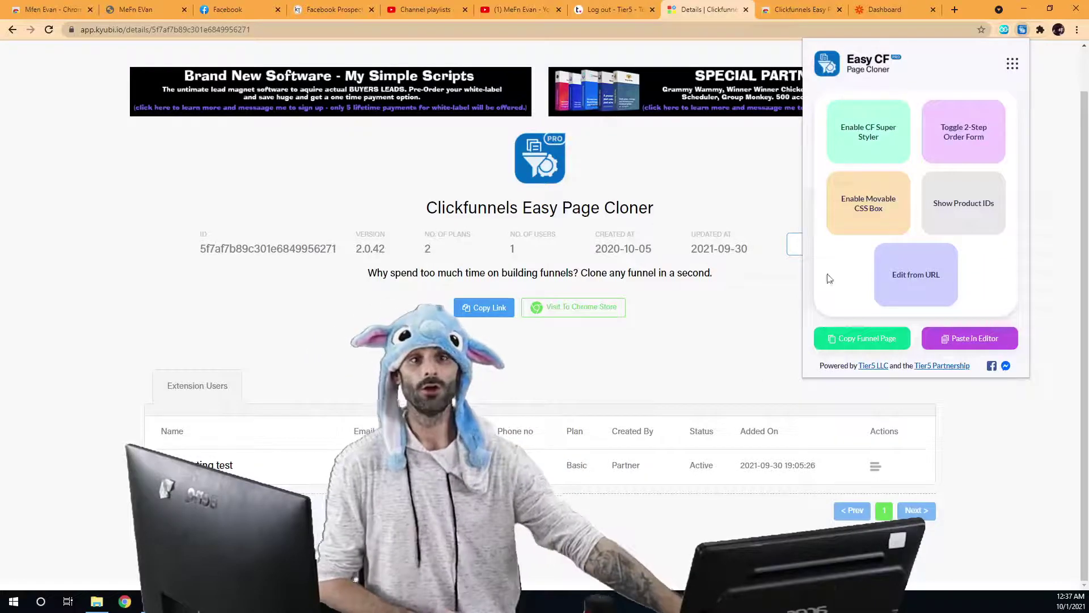
left_click(864, 205)
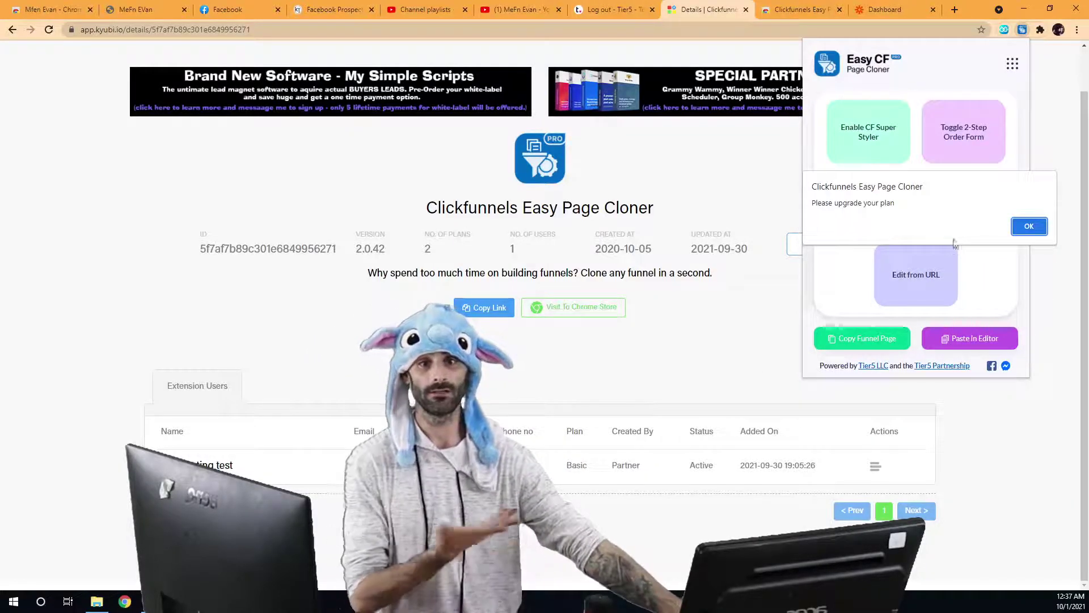
left_click(1028, 227)
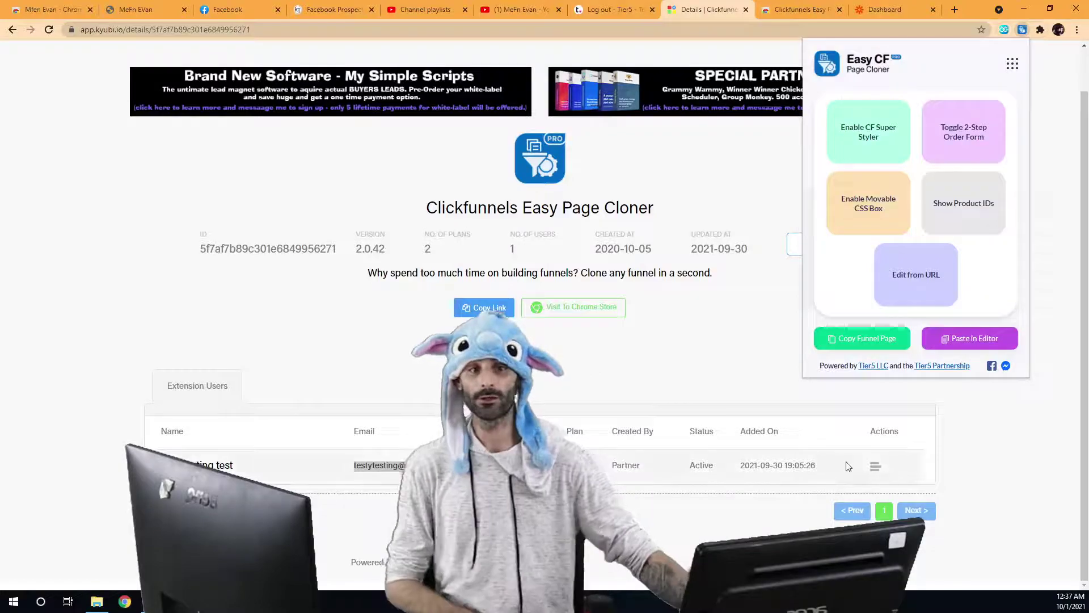
left_click(874, 469)
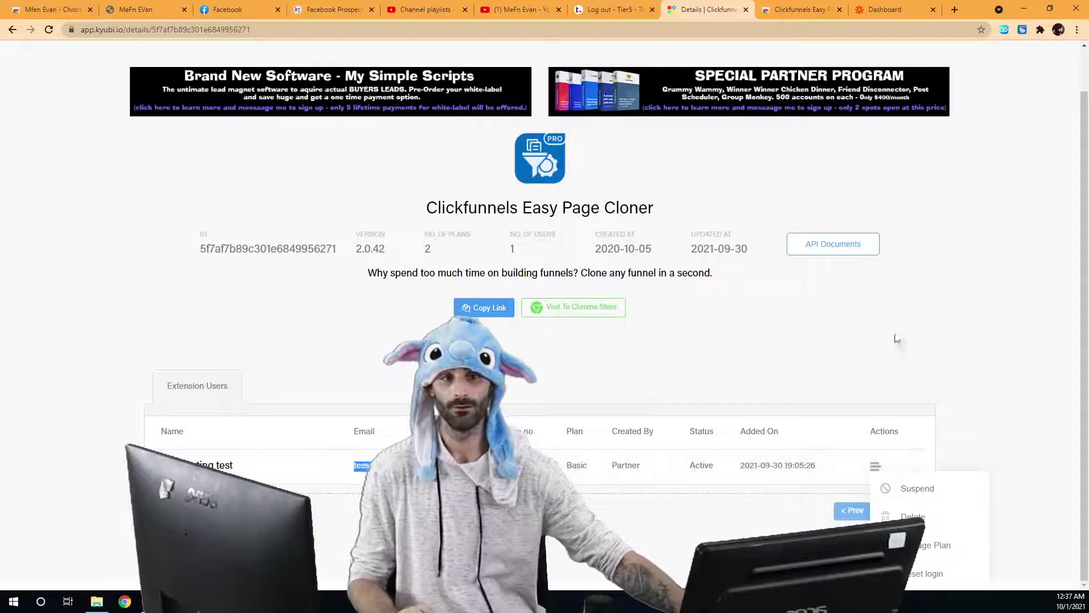
Detach the user details page into its own smaller window.
left_click_drag(703, 9, 493, 53)
left_click_drag(525, 1, 492, 23)
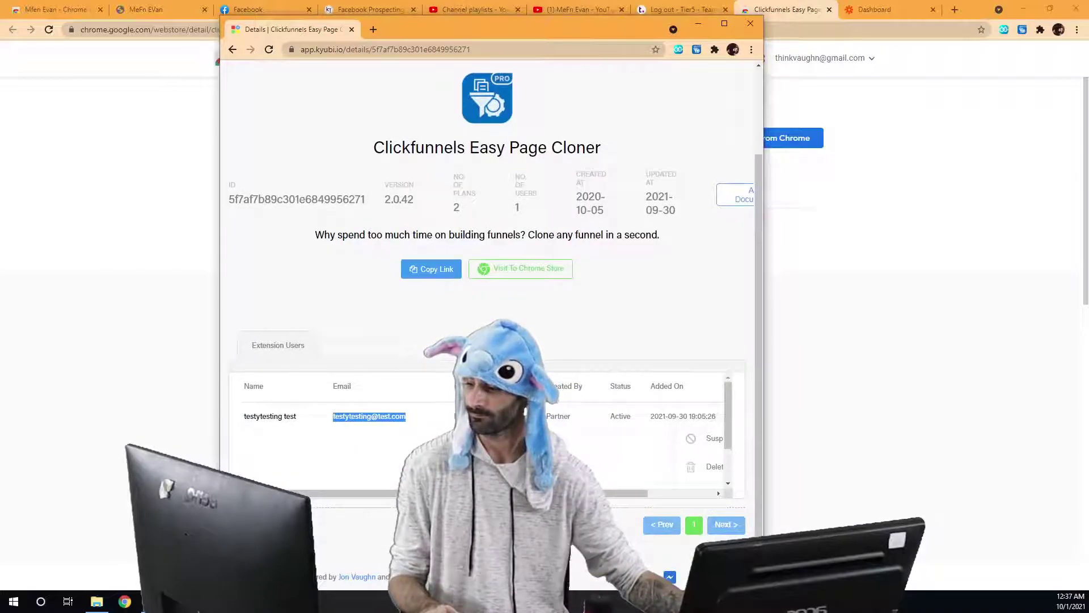
scroll(662, 418, "right", 5)
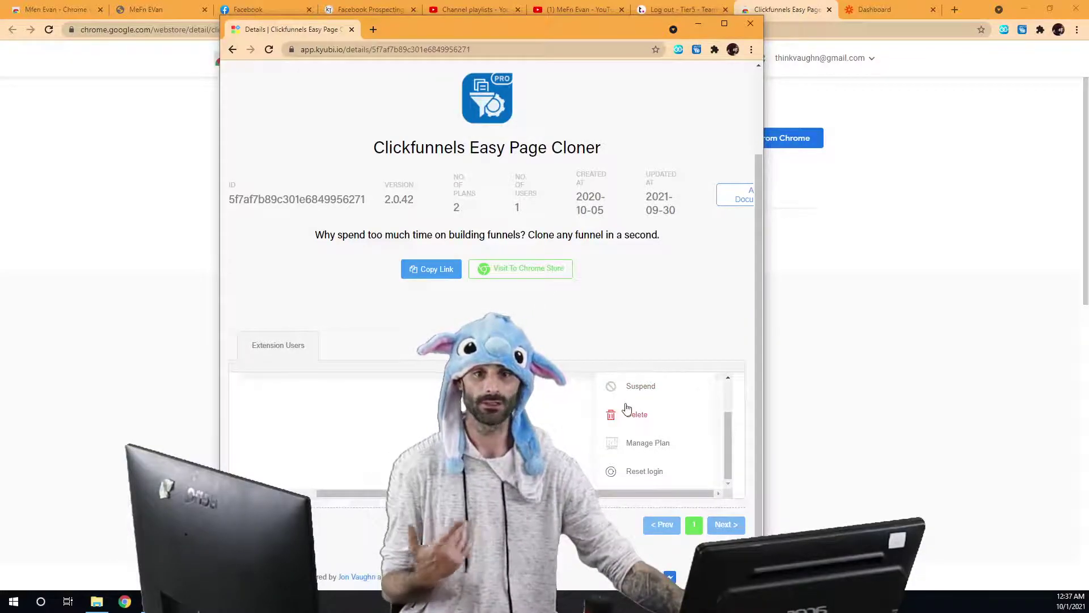
Reset the test user's login, maximize the window, and reopen the user's action options.
left_click(650, 478)
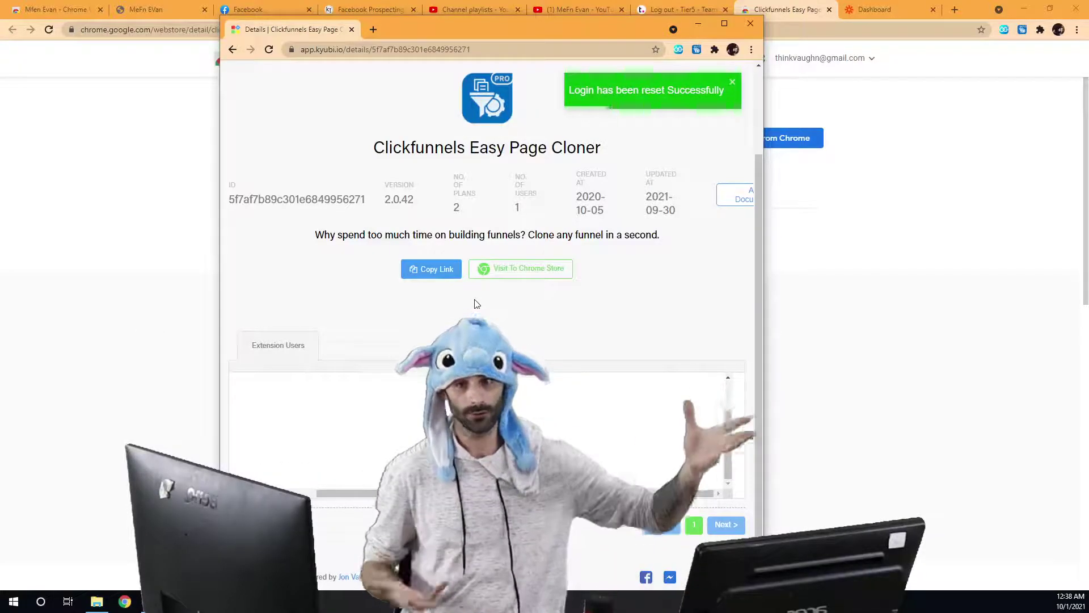
left_click(724, 23)
left_click(877, 476)
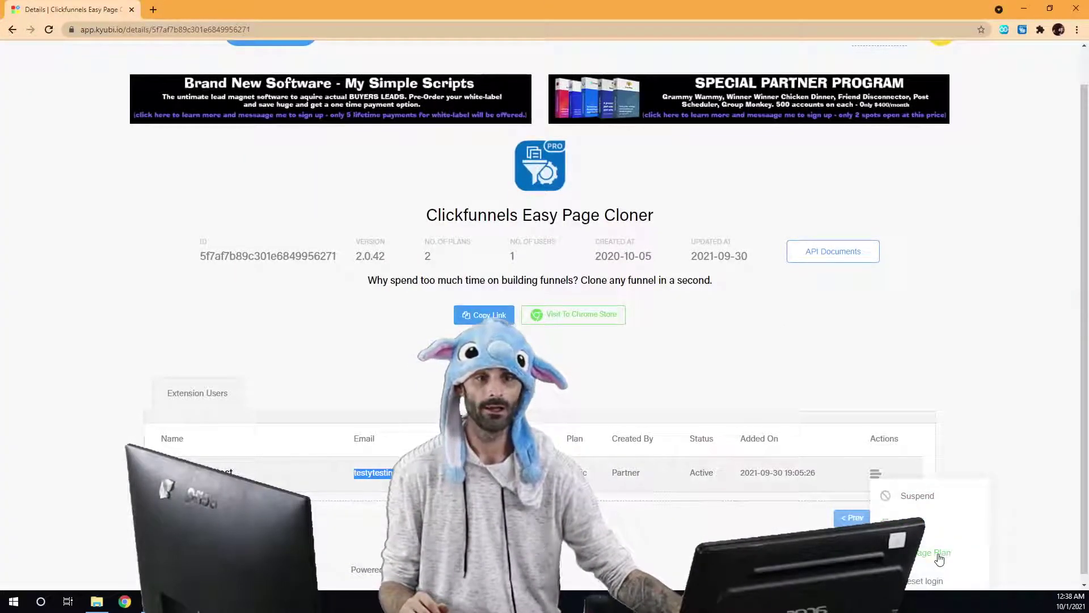
Change the test user's plan from Basic to Platinum in Manage Plan.
left_click(937, 555)
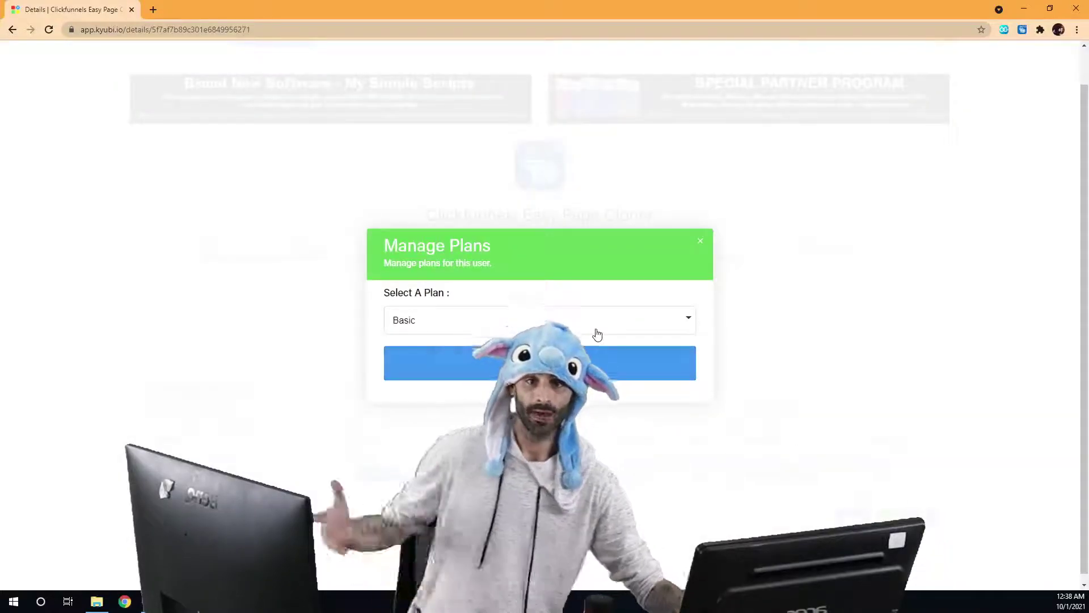
left_click(522, 325)
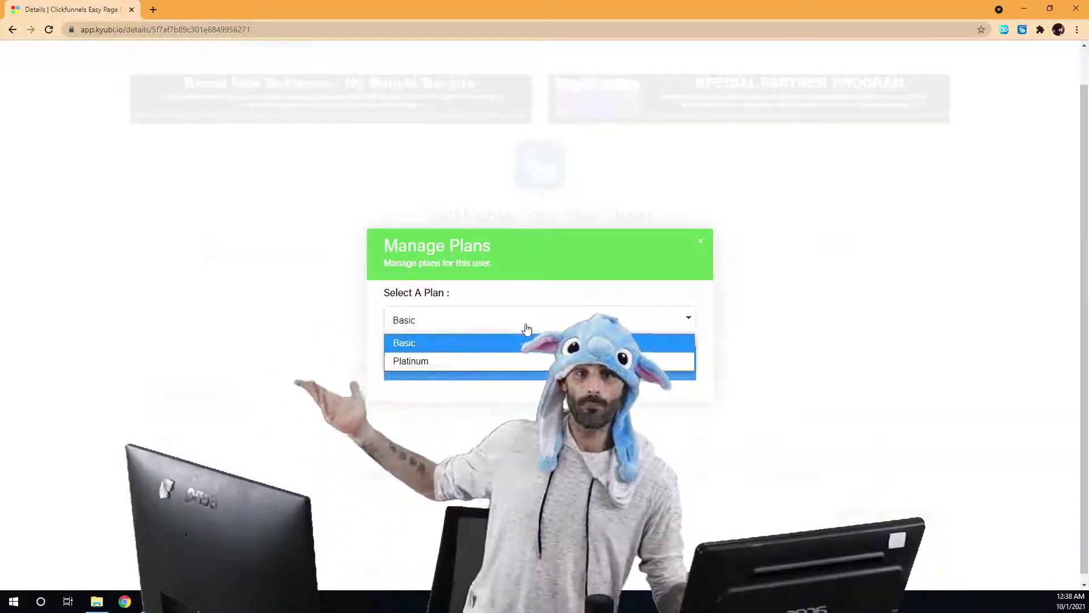
left_click(458, 366)
left_click(476, 367)
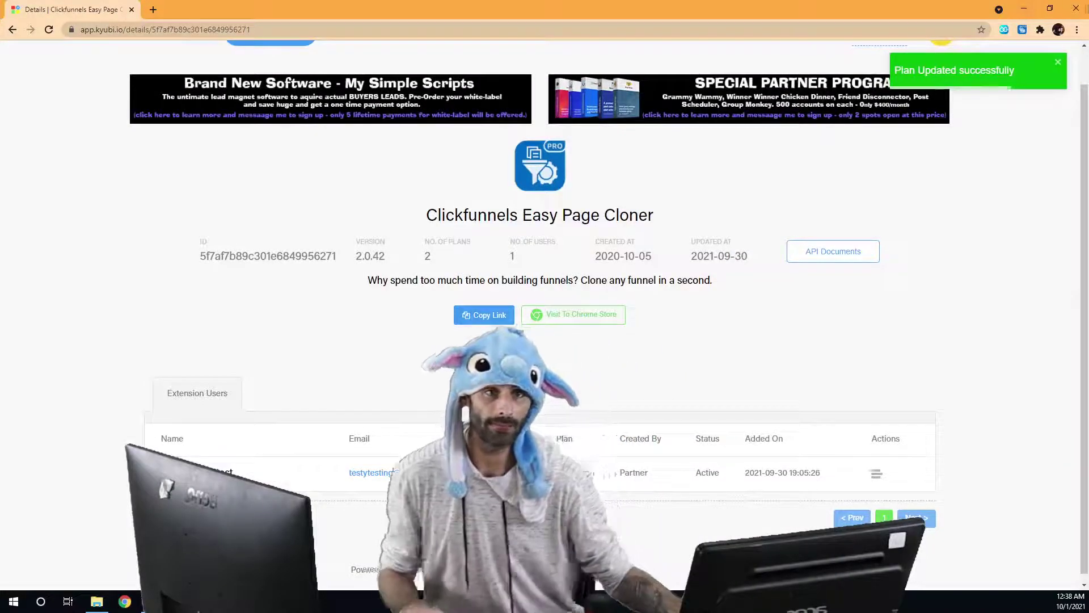
left_click(1025, 30)
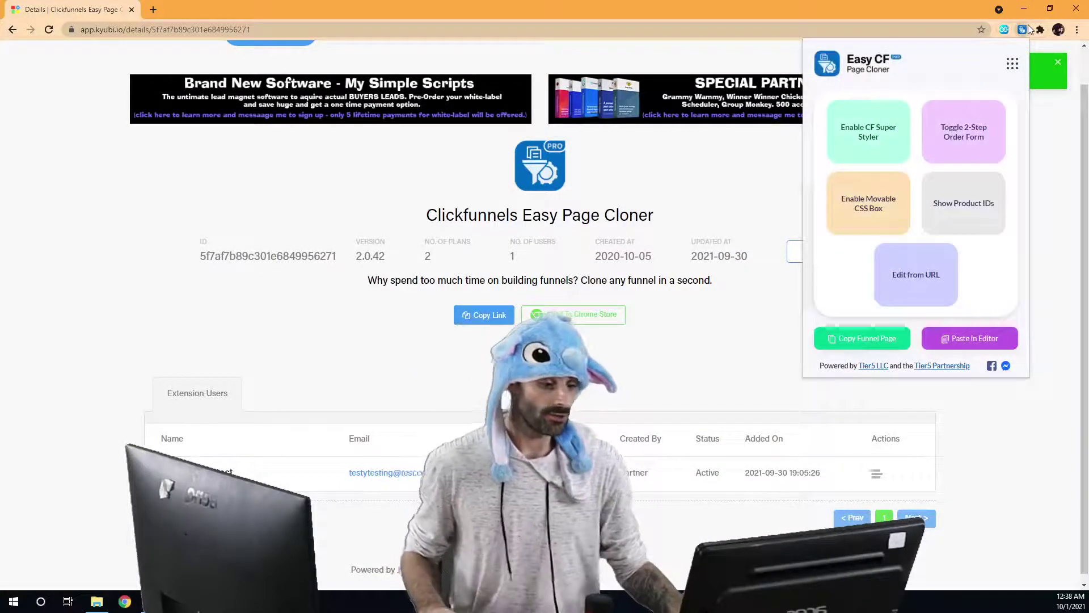
Log the extension out, sign back in with the test user's email and password, then enable Movable CSS Box.
left_click(1012, 64)
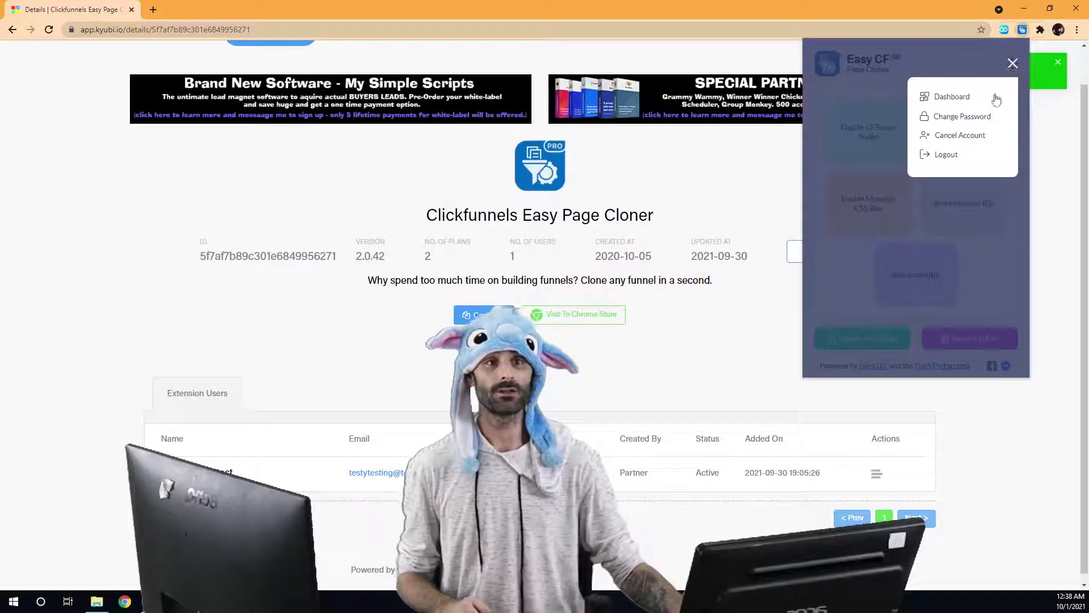
left_click(947, 159)
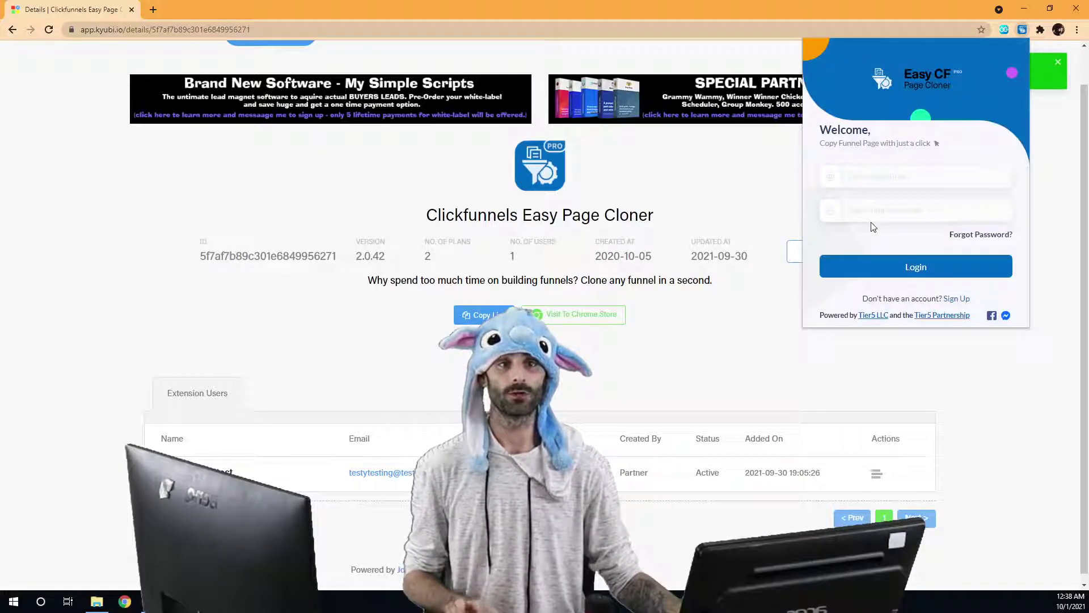
left_click(901, 178)
key("ctrl+v")
left_click(887, 209)
type("•")
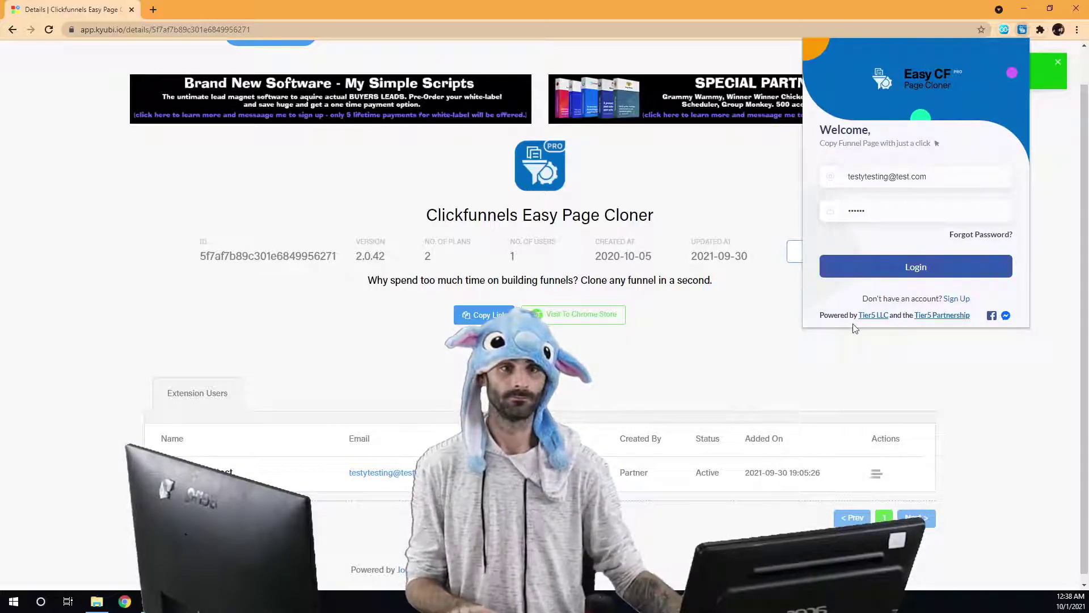
key("Return")
left_click(853, 196)
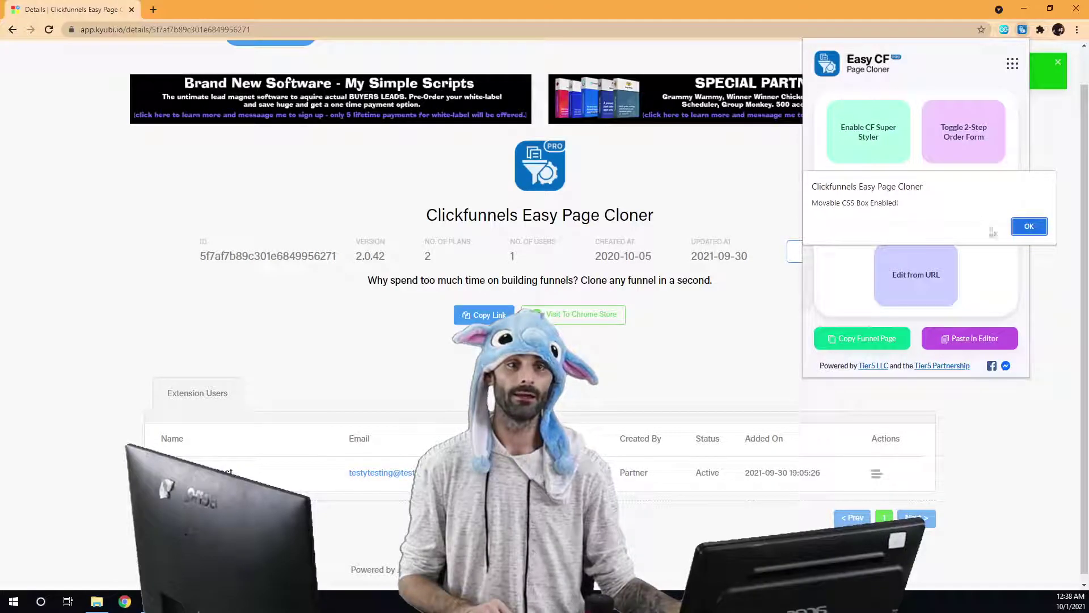
Enable CF Super Styler, dismiss both confirmation alerts, and close the extension popup.
left_click(1029, 226)
left_click(910, 159)
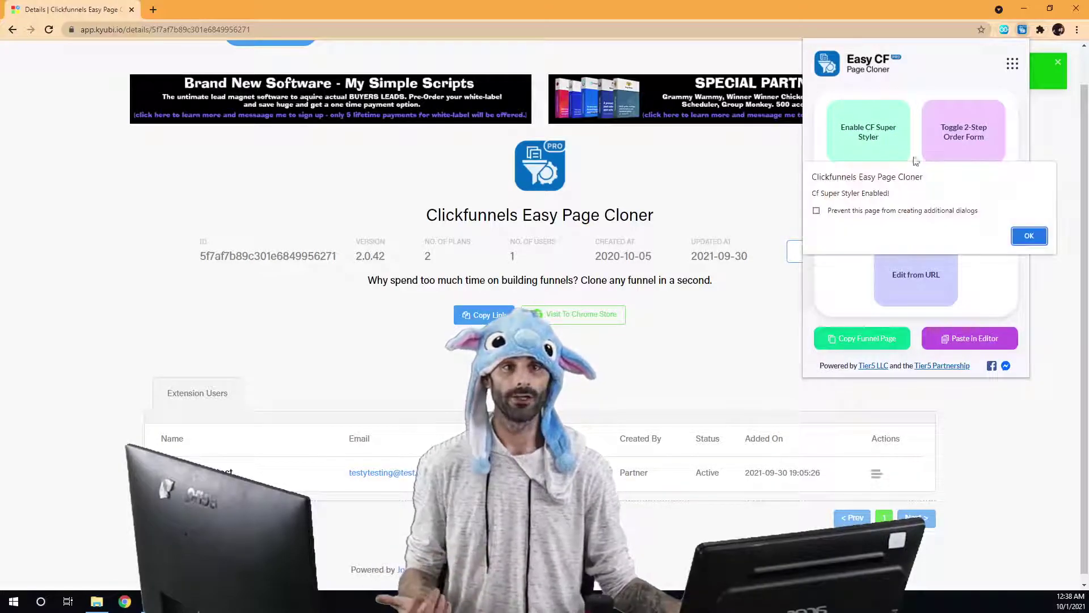
left_click(1016, 237)
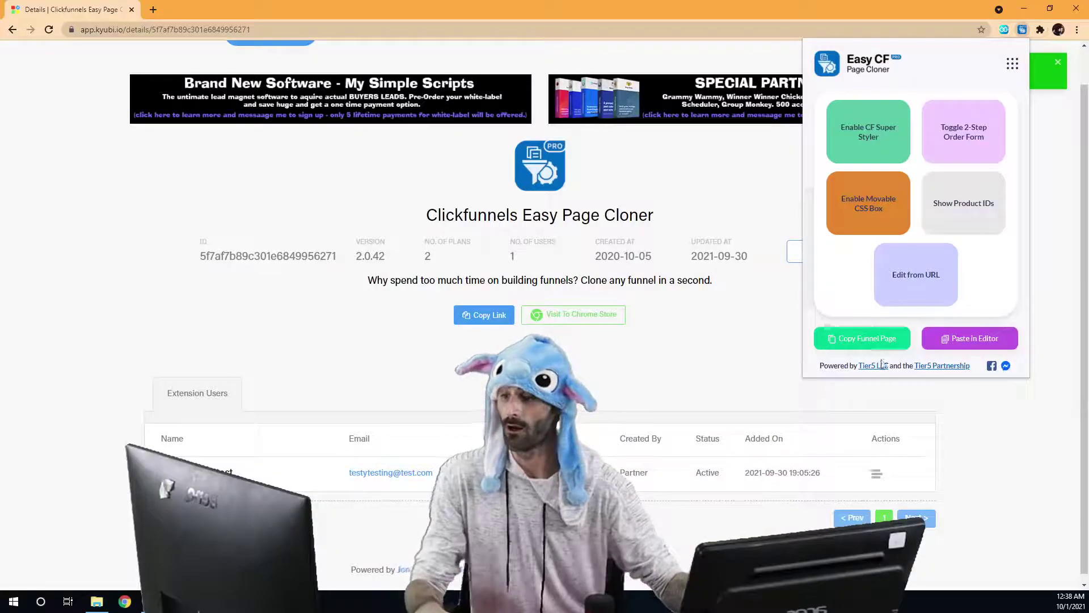
left_click(955, 418)
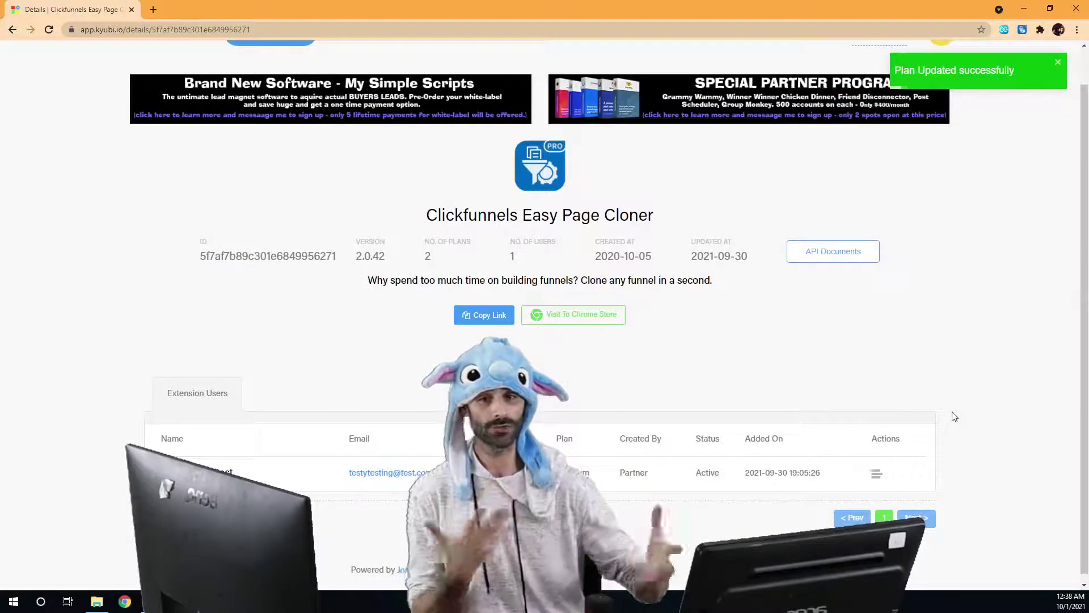